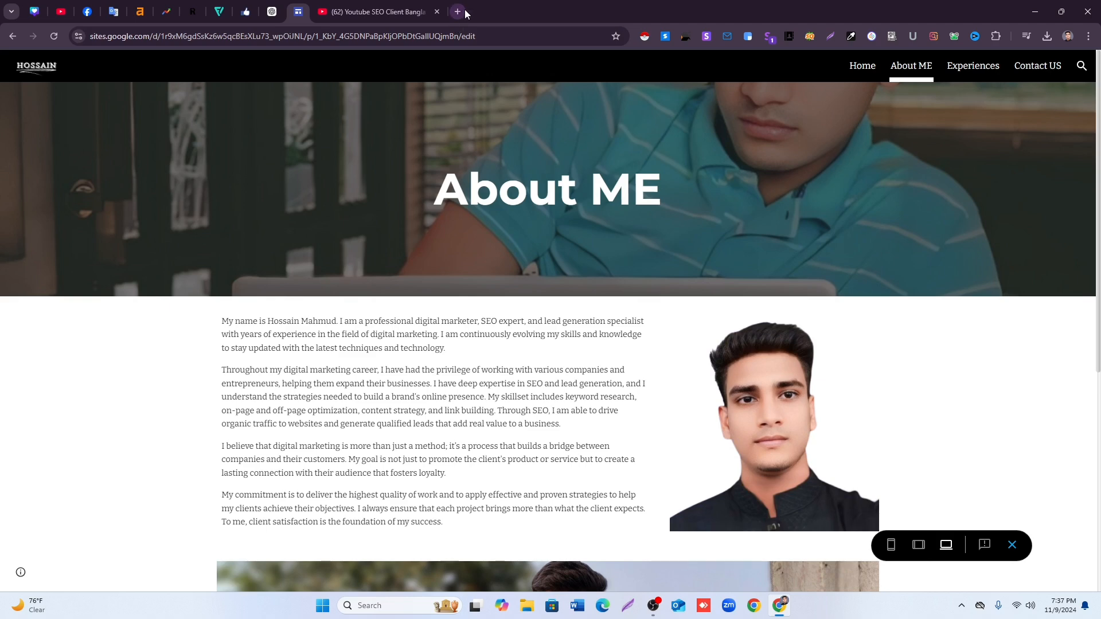
# Step: Search Google for "obs studio" in a new browser tab
pyautogui.click(457, 12)
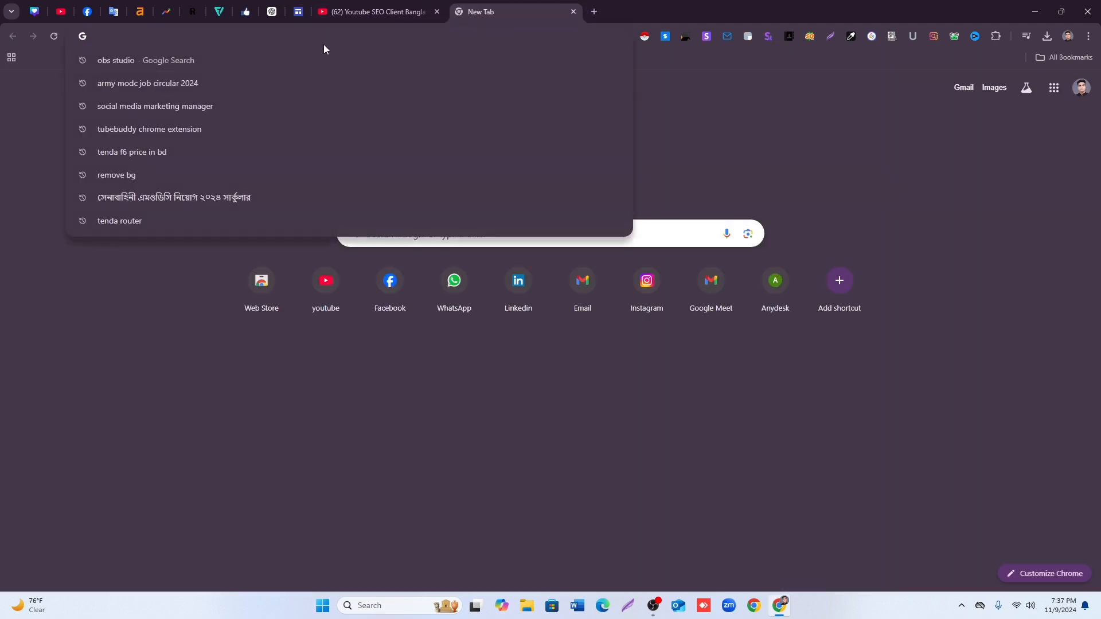
pyautogui.write('obs studio')
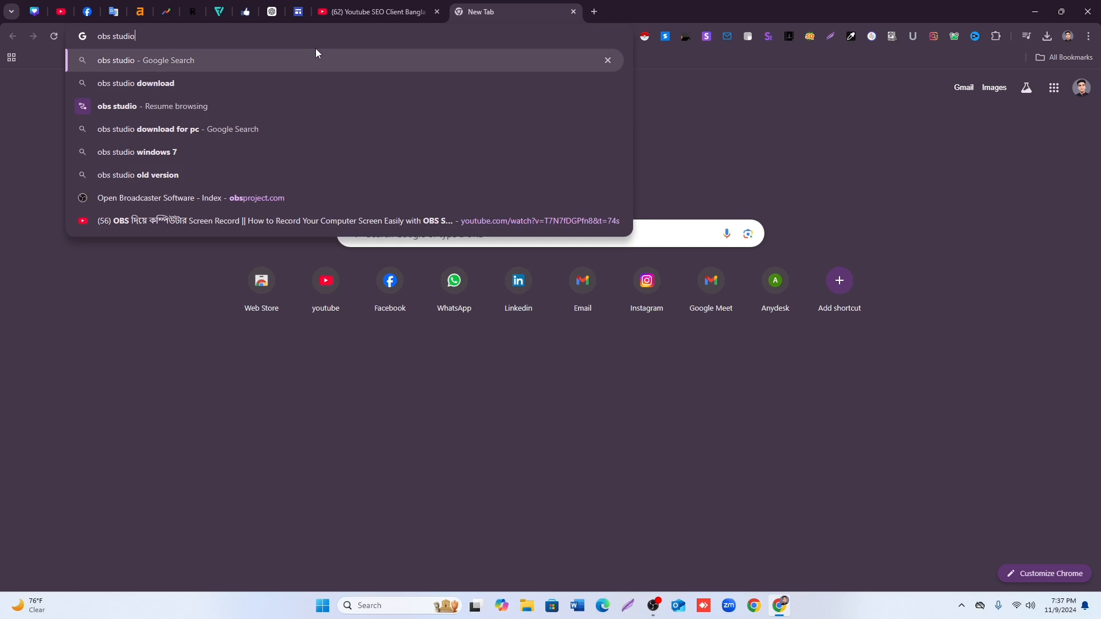
pyautogui.press('Return')
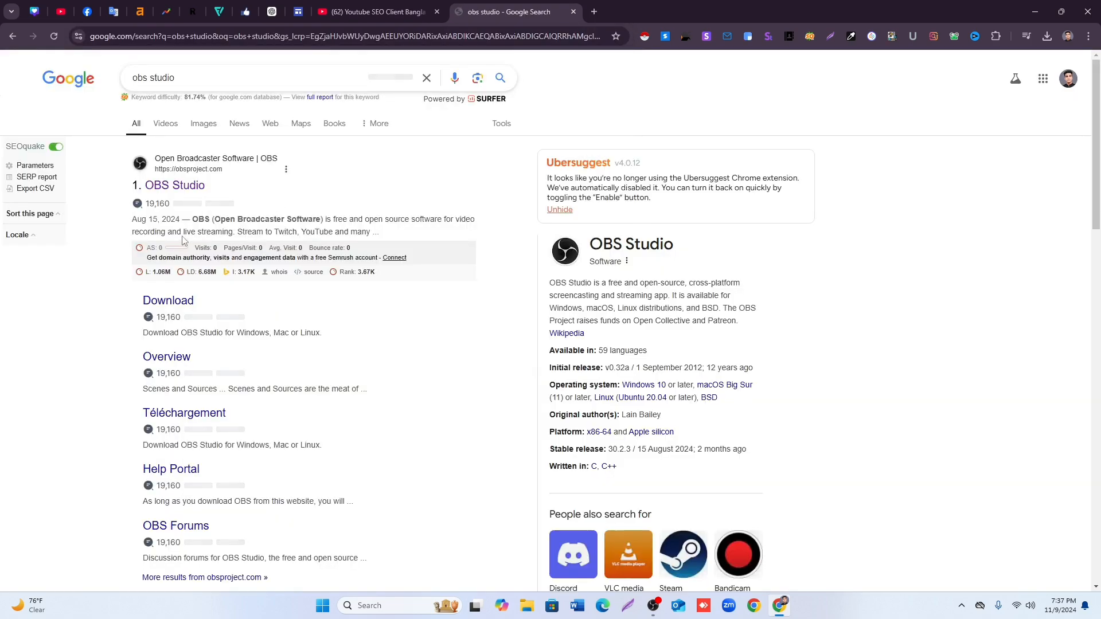
pyautogui.press('Print')
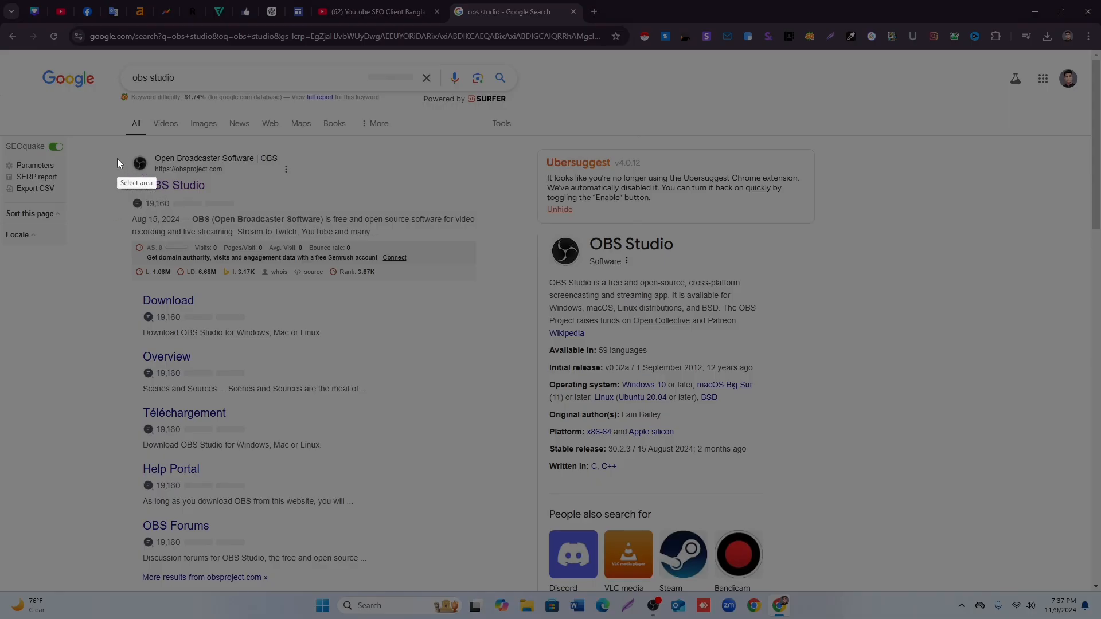
pyautogui.moveTo(116, 155); pyautogui.dragTo(310, 199)
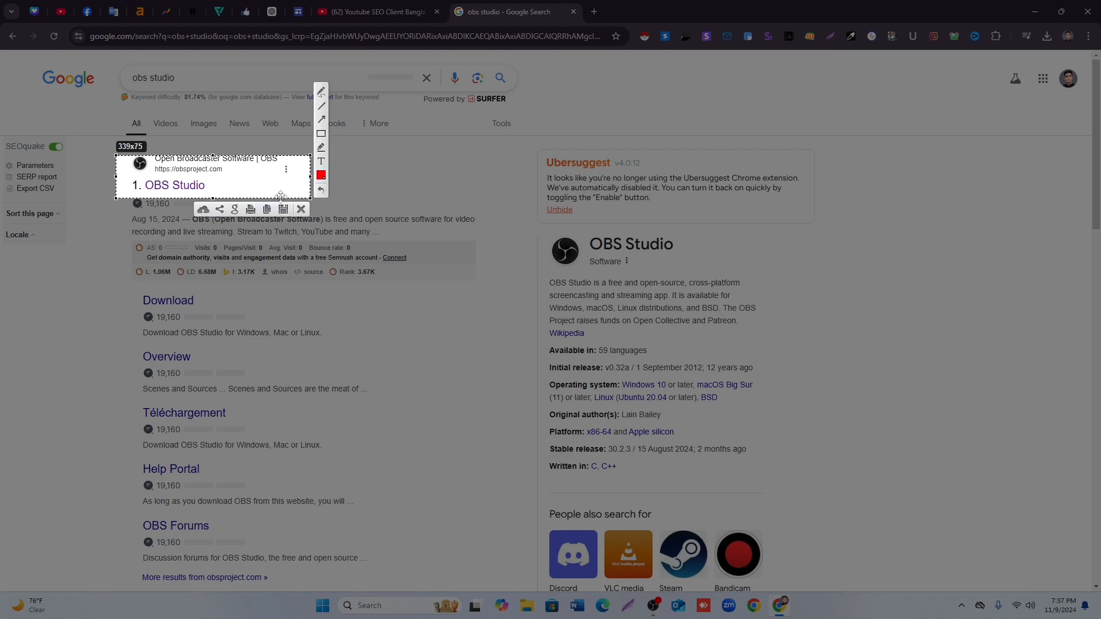
pyautogui.click(302, 209)
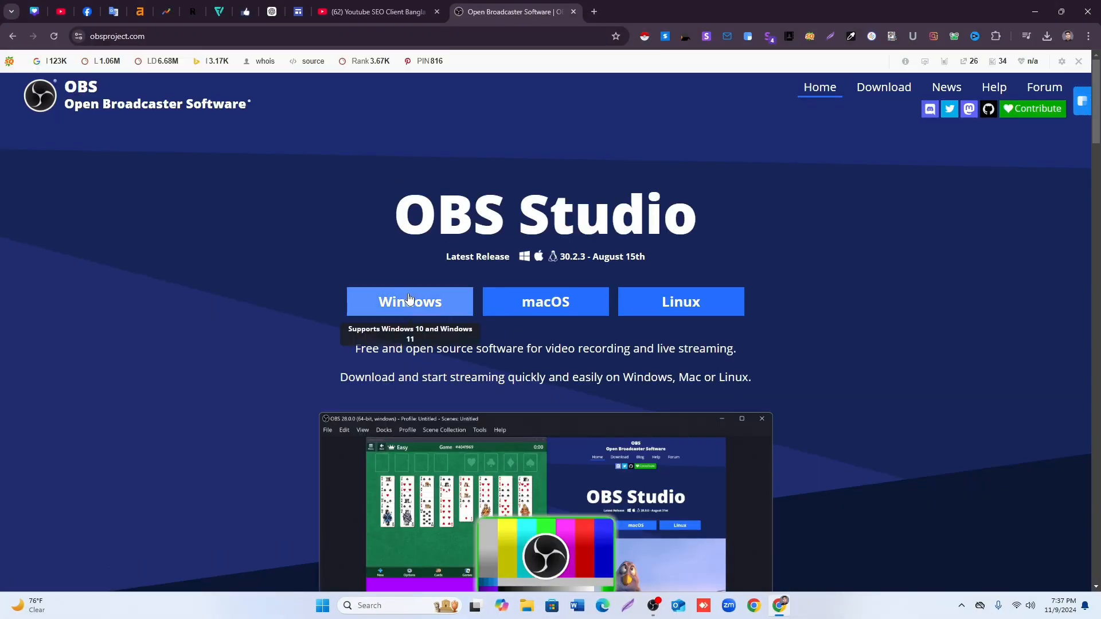
pyautogui.press('Print')
pyautogui.moveTo(327, 266); pyautogui.dragTo(484, 334)
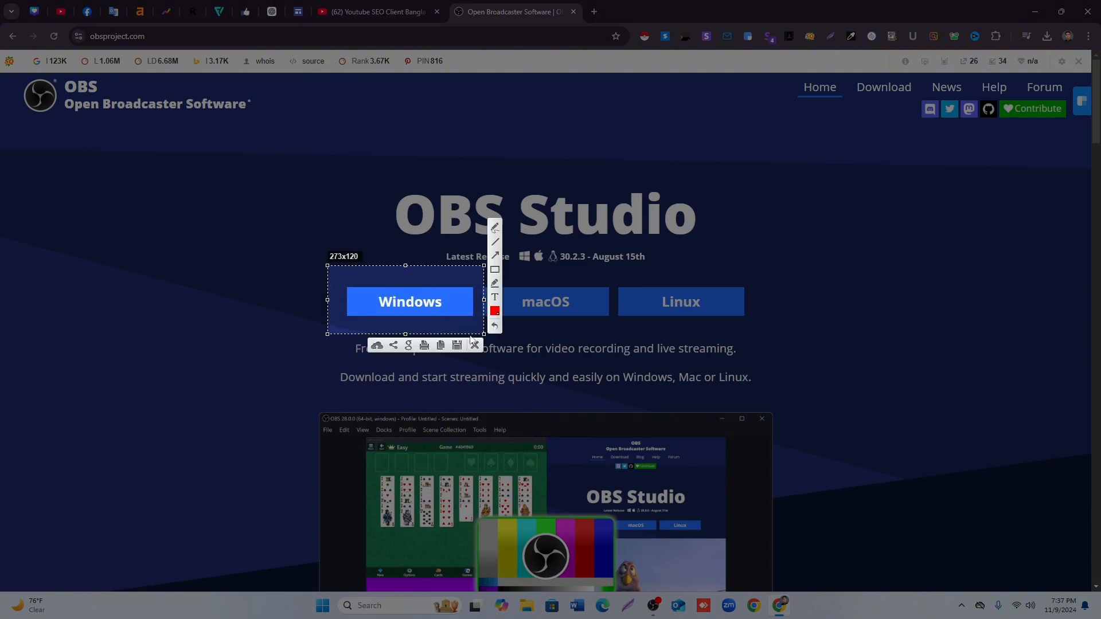
pyautogui.click(457, 341)
# Step: Start downloading the OBS Studio installer for Windows, then pause and cancel that download
pyautogui.click(438, 304)
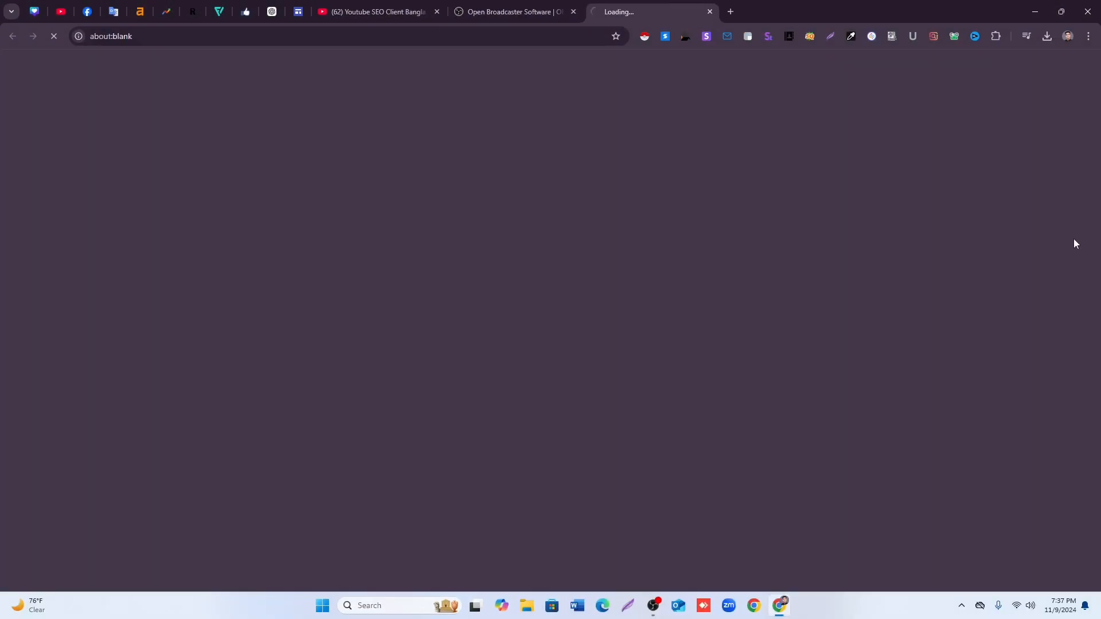
pyautogui.click(1047, 36)
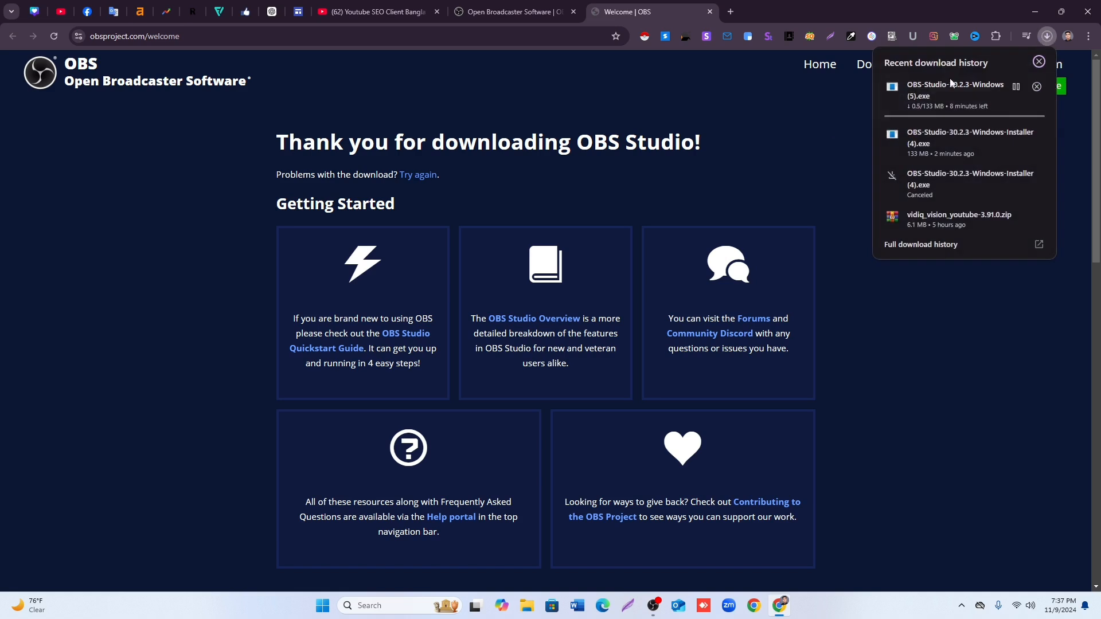
pyautogui.click(1016, 86)
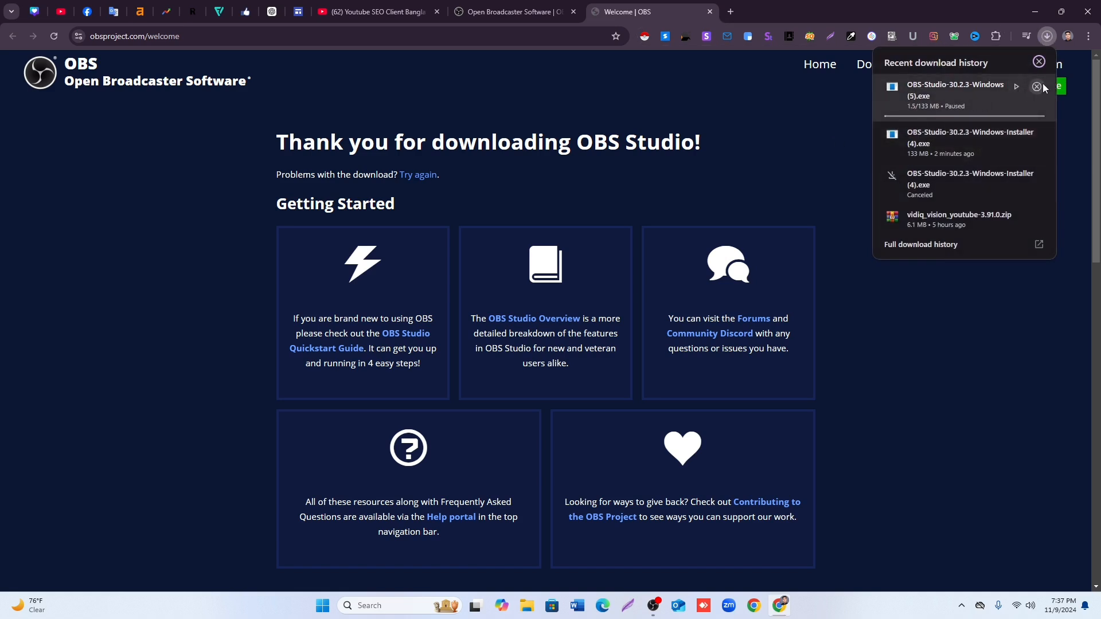
pyautogui.click(1037, 86)
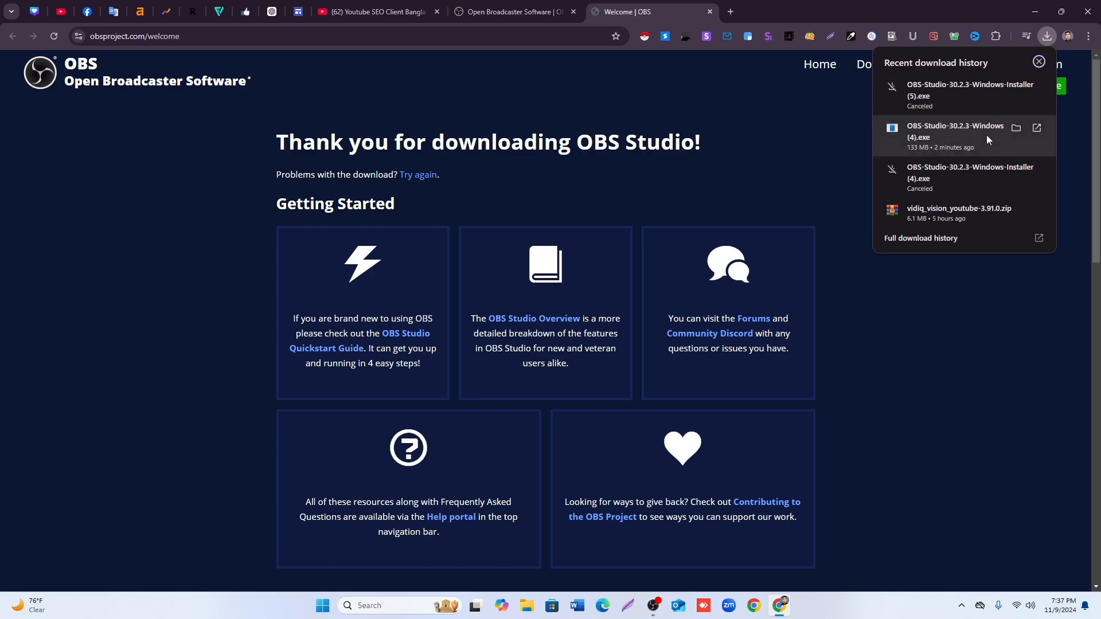
# Step: Run the already downloaded OBS-Studio-30.2.3-Windows-Installer (4).exe and try to continue past the setup's welcome page
pyautogui.click(912, 129)
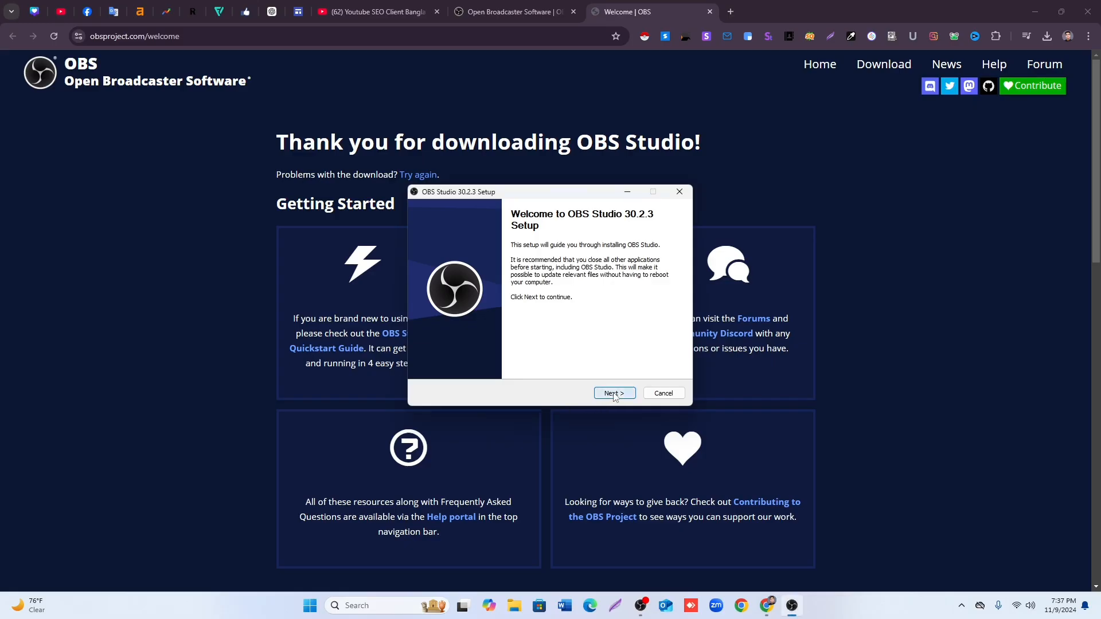
pyautogui.click(615, 395)
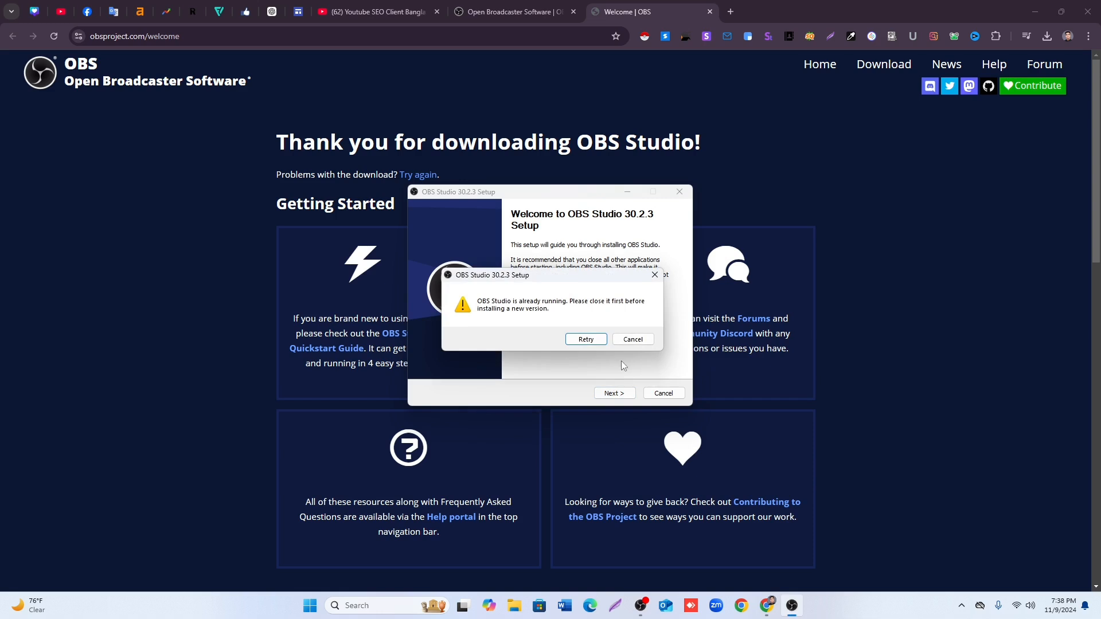
pyautogui.click(636, 340)
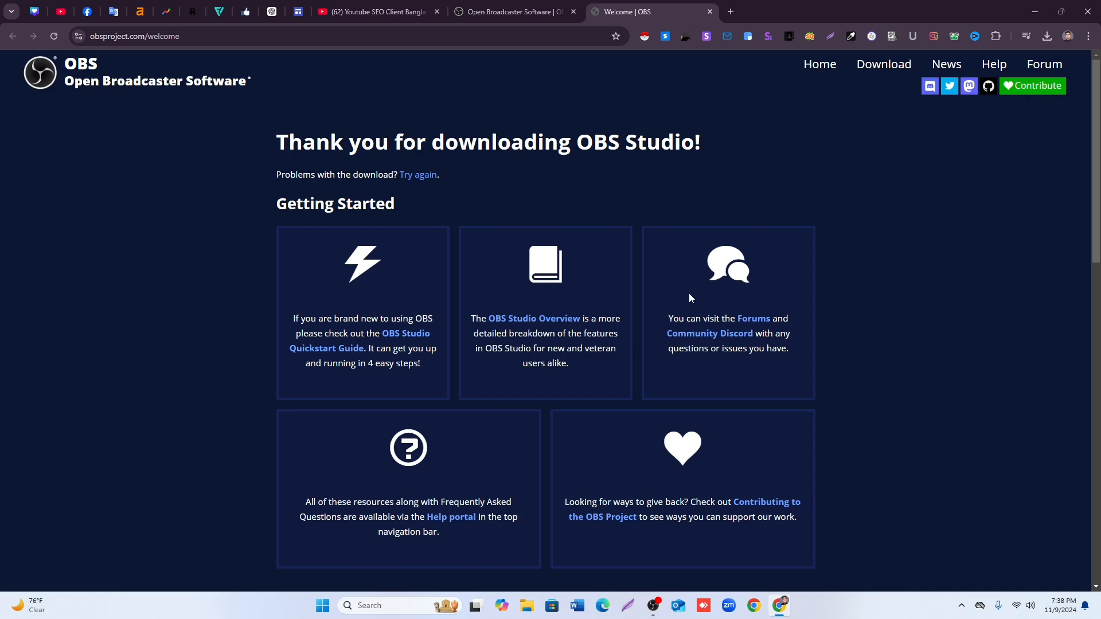
# Step: Minimise the browser, search Windows for "obs" and launch OBS Studio (64bit) even though an instance is already running
pyautogui.click(1038, 14)
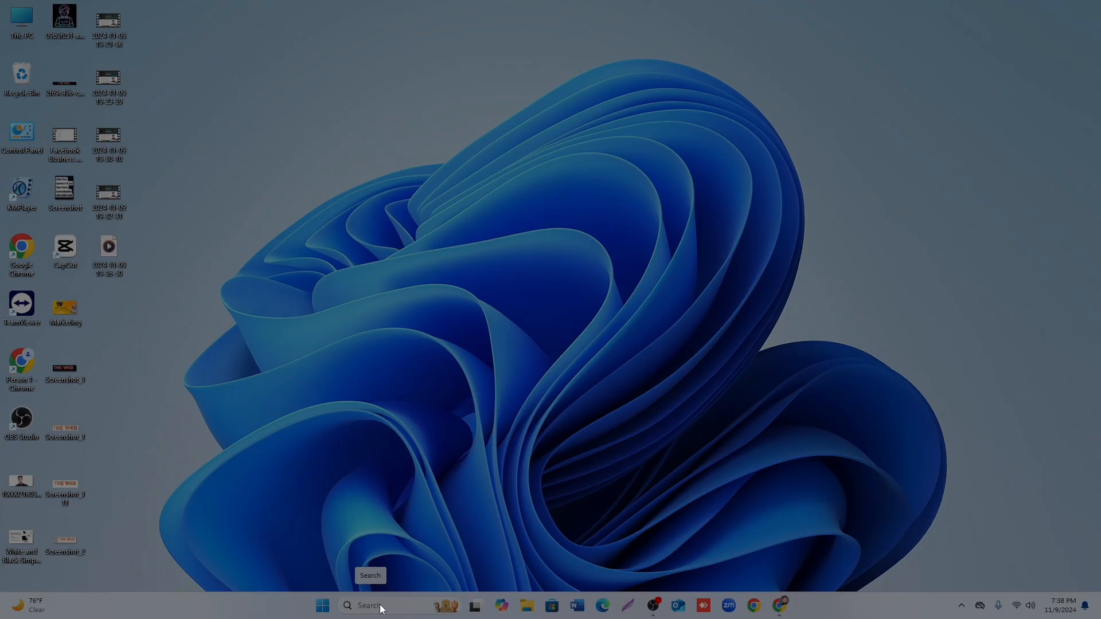
pyautogui.moveTo(334, 569)
pyautogui.mouseDown()
pyautogui.moveTo(373, 618)
pyautogui.moveTo(473, 618)
pyautogui.mouseUp()
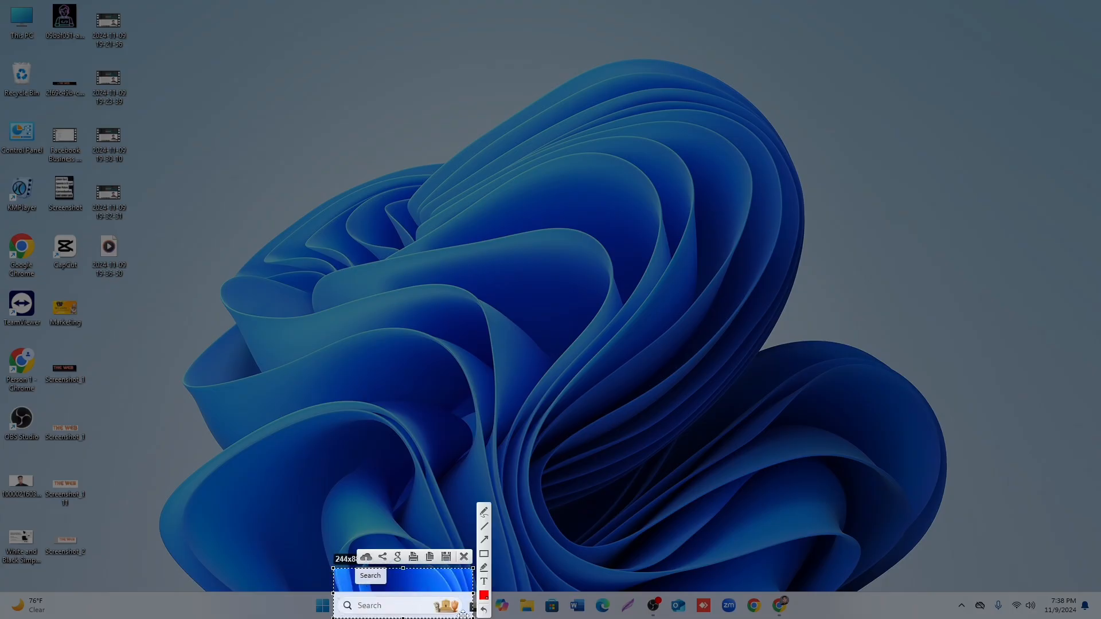
pyautogui.click(464, 557)
pyautogui.click(386, 606)
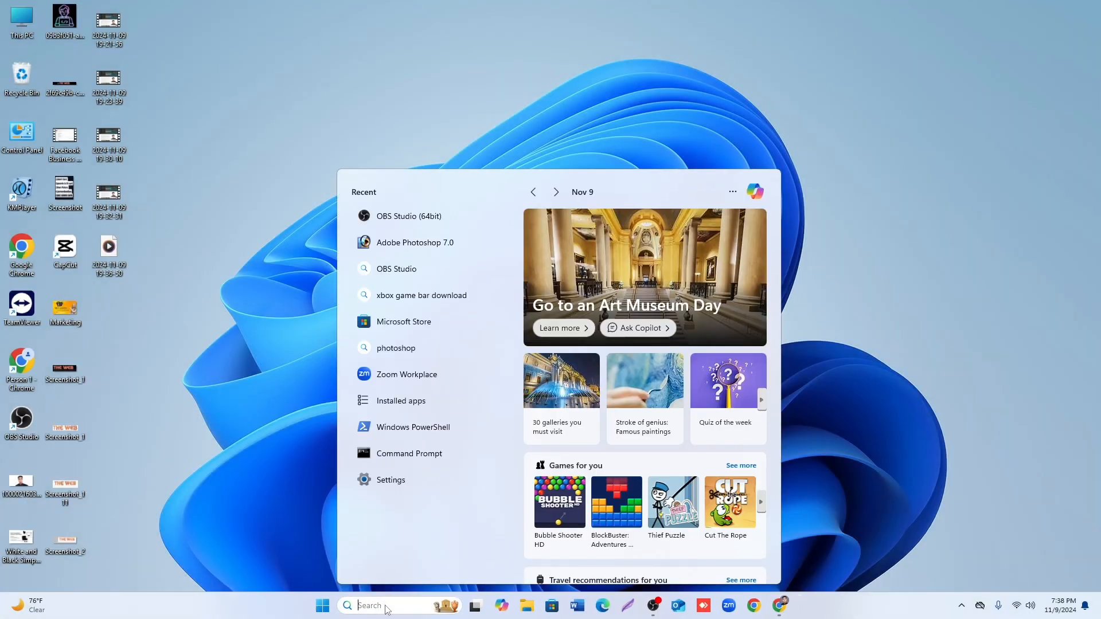
pyautogui.write('obs')
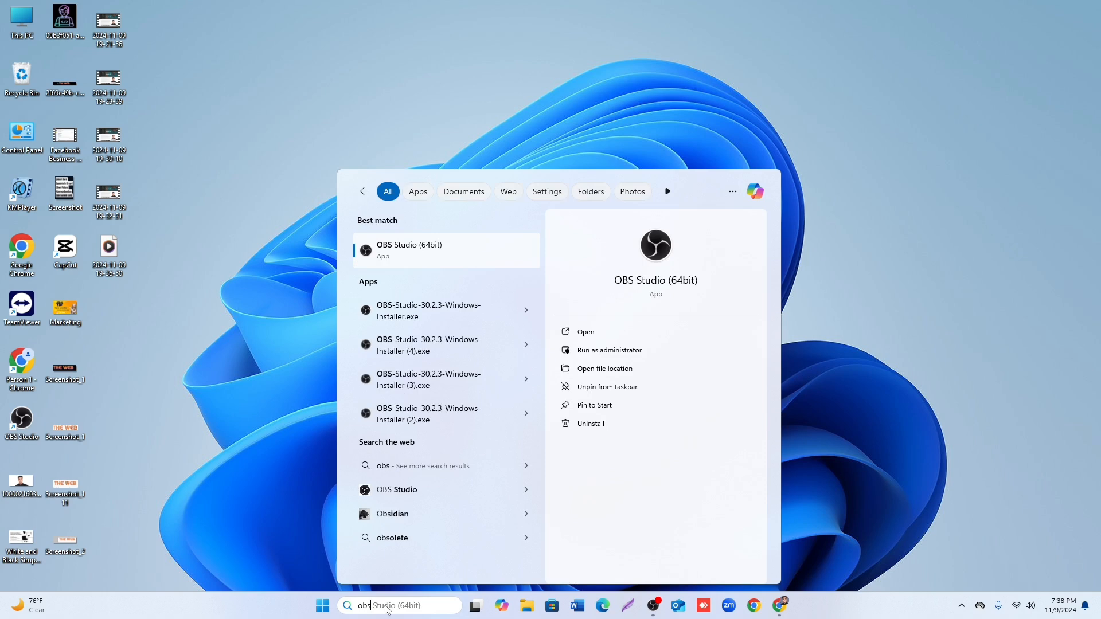
pyautogui.click(415, 250)
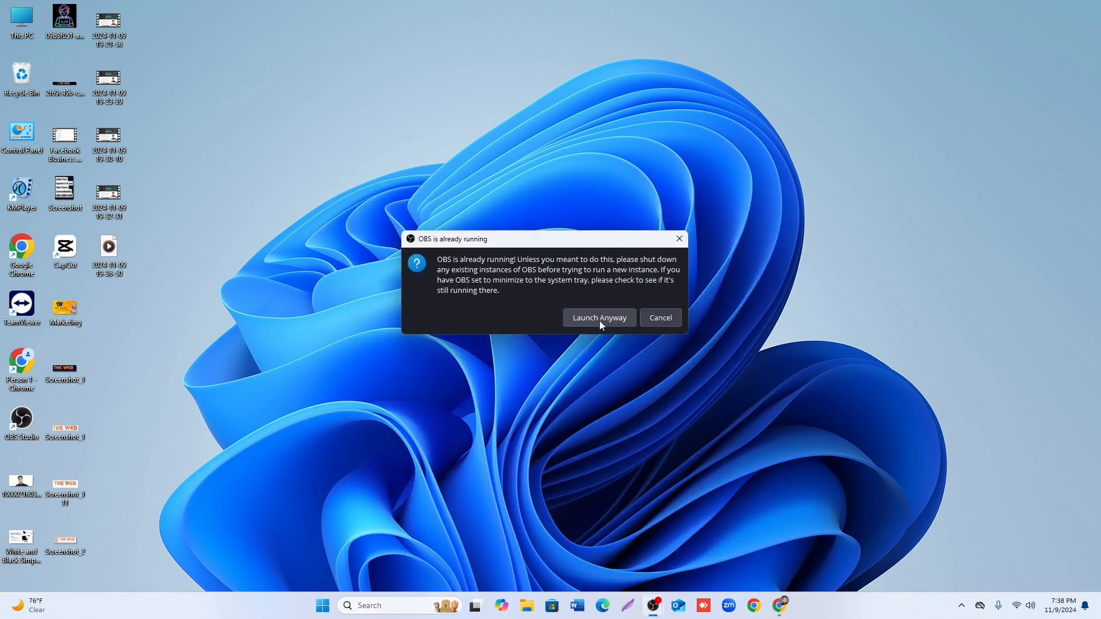
pyautogui.click(600, 318)
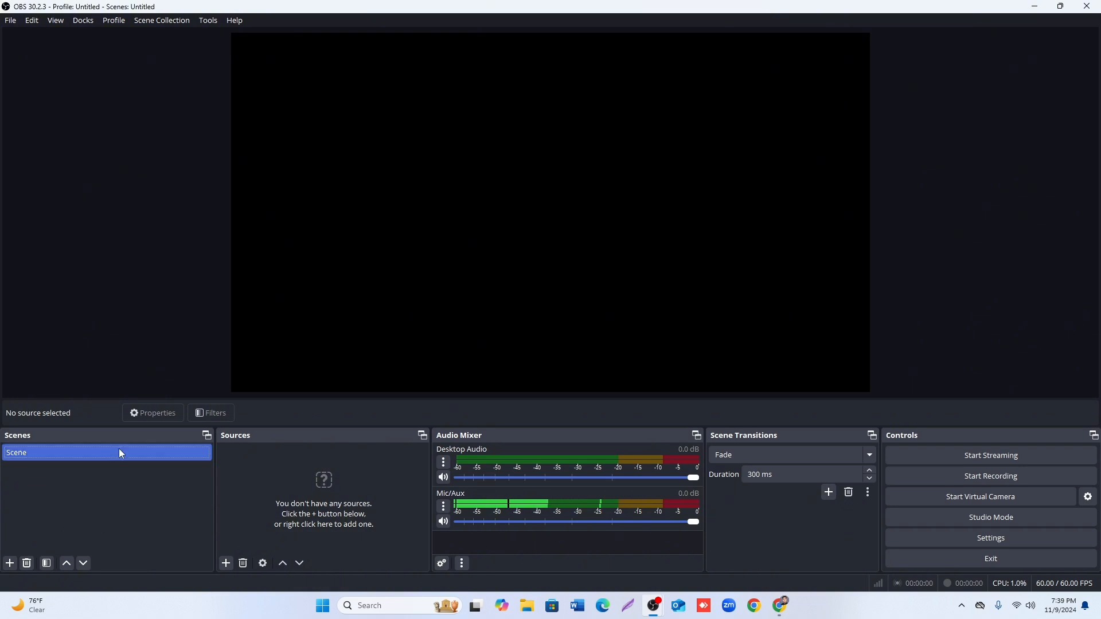
# Step: Add a new scene named Scene 2
pyautogui.click(10, 565)
pyautogui.click(433, 297)
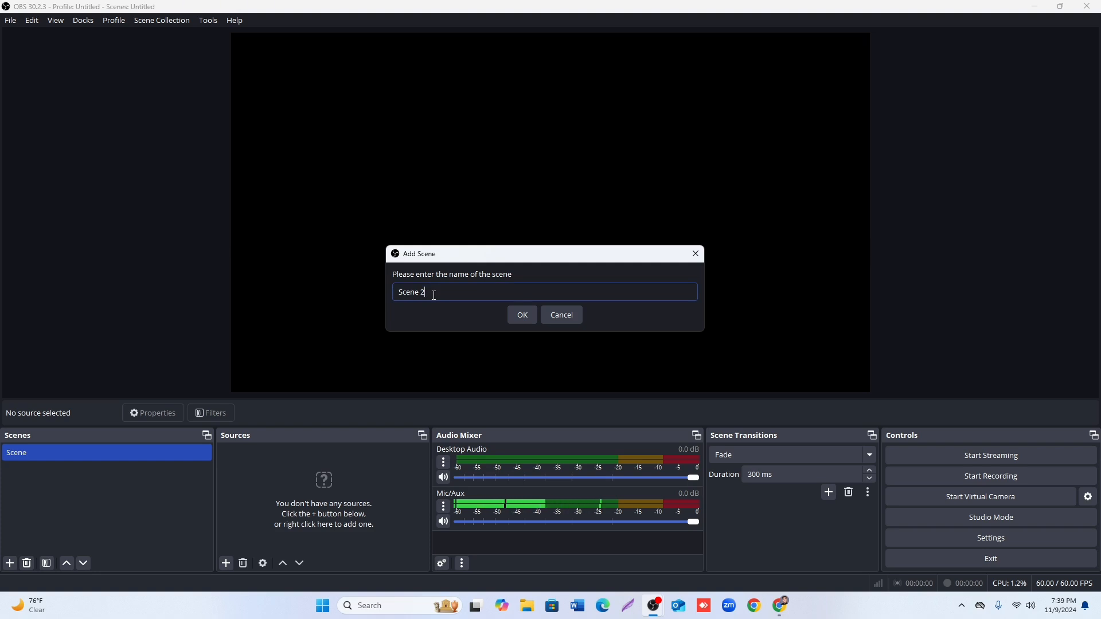
pyautogui.click(521, 316)
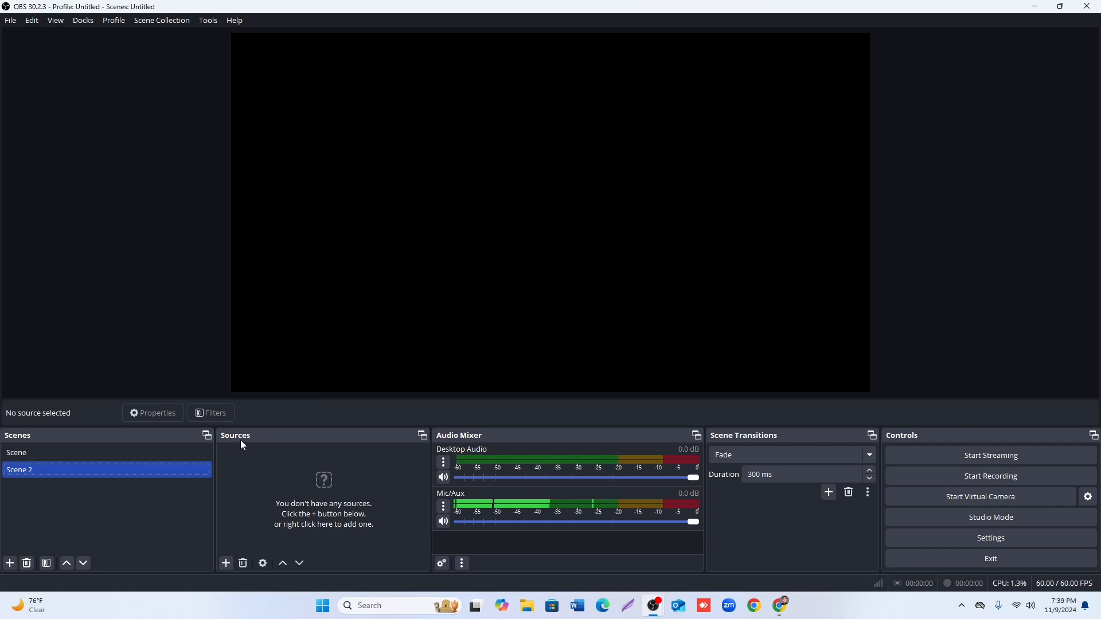
pyautogui.press('super+shift+s')
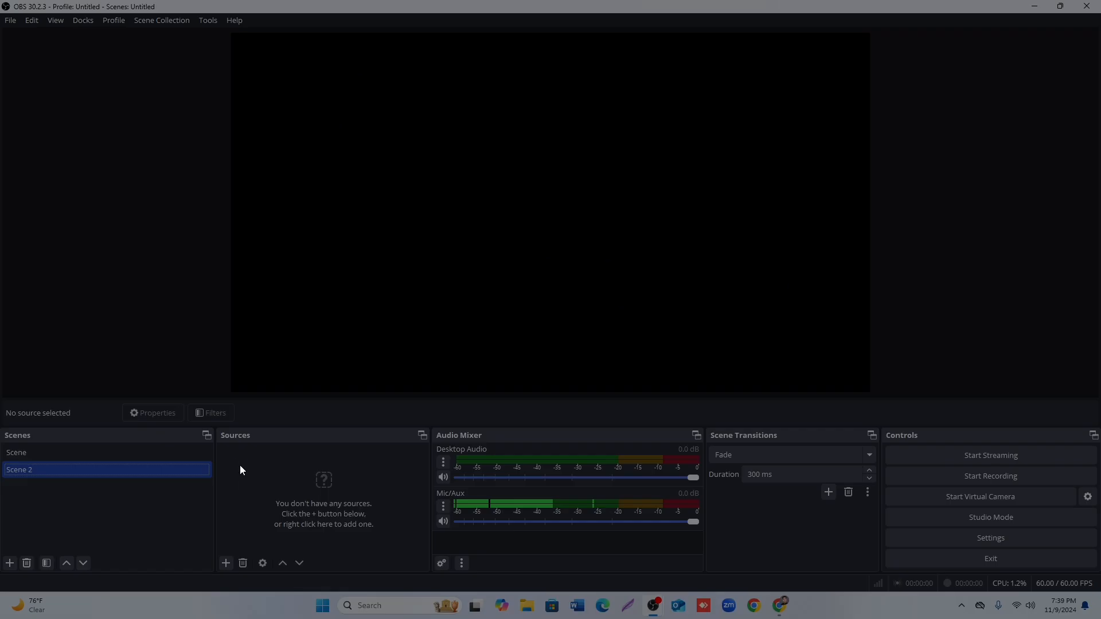
pyautogui.moveTo(214, 428)
pyautogui.mouseDown()
pyautogui.moveTo(280, 482)
pyautogui.moveTo(457, 585)
pyautogui.moveTo(436, 590)
pyautogui.mouseUp()
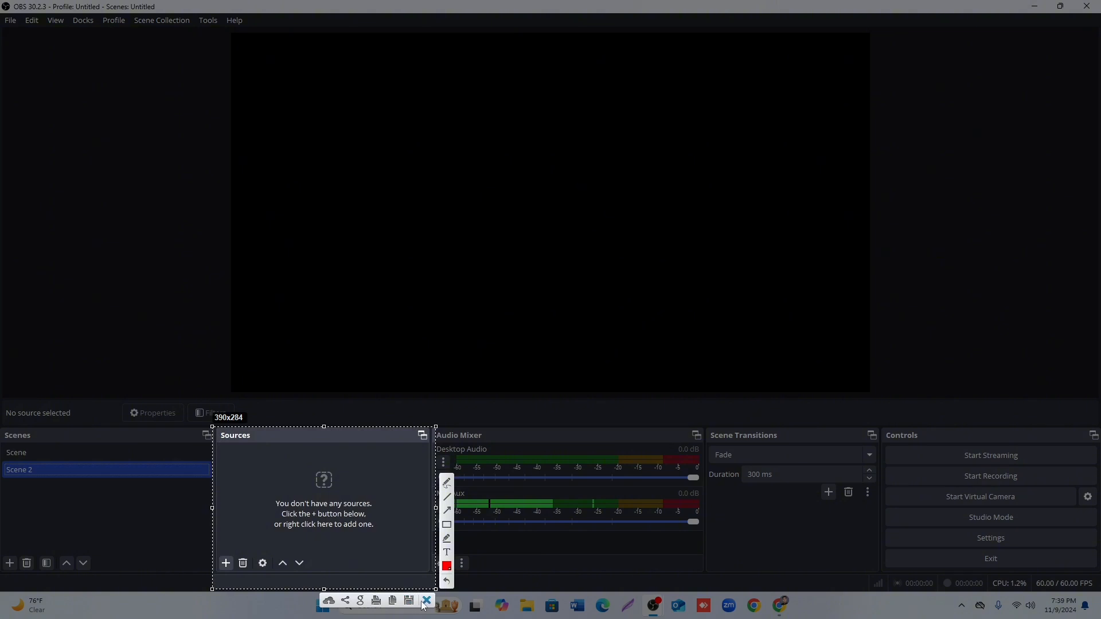
pyautogui.click(428, 601)
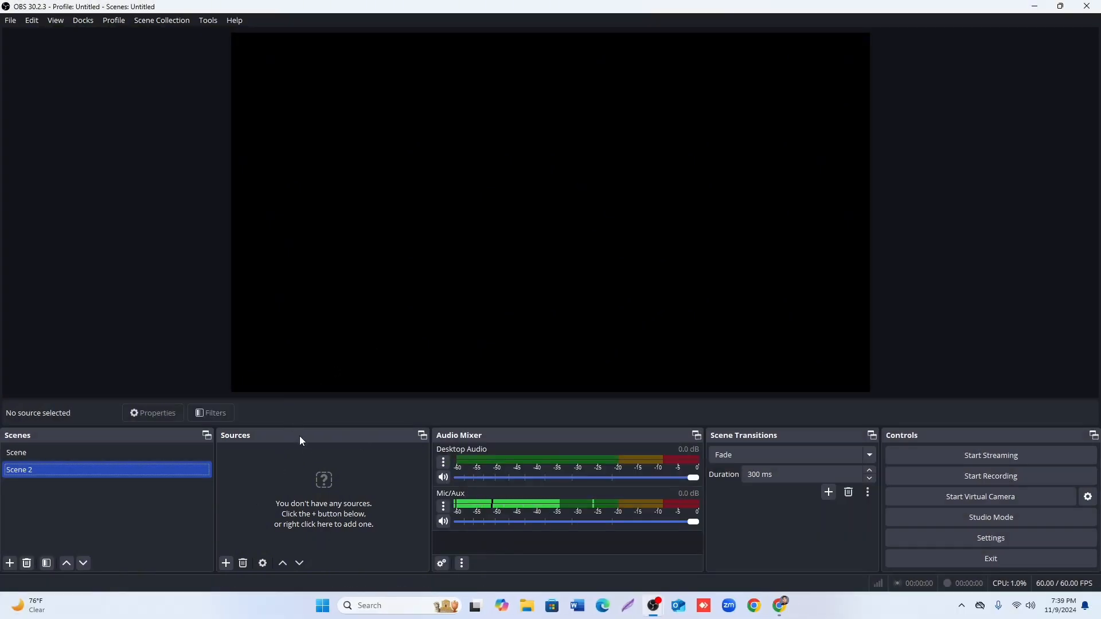
pyautogui.click(226, 564)
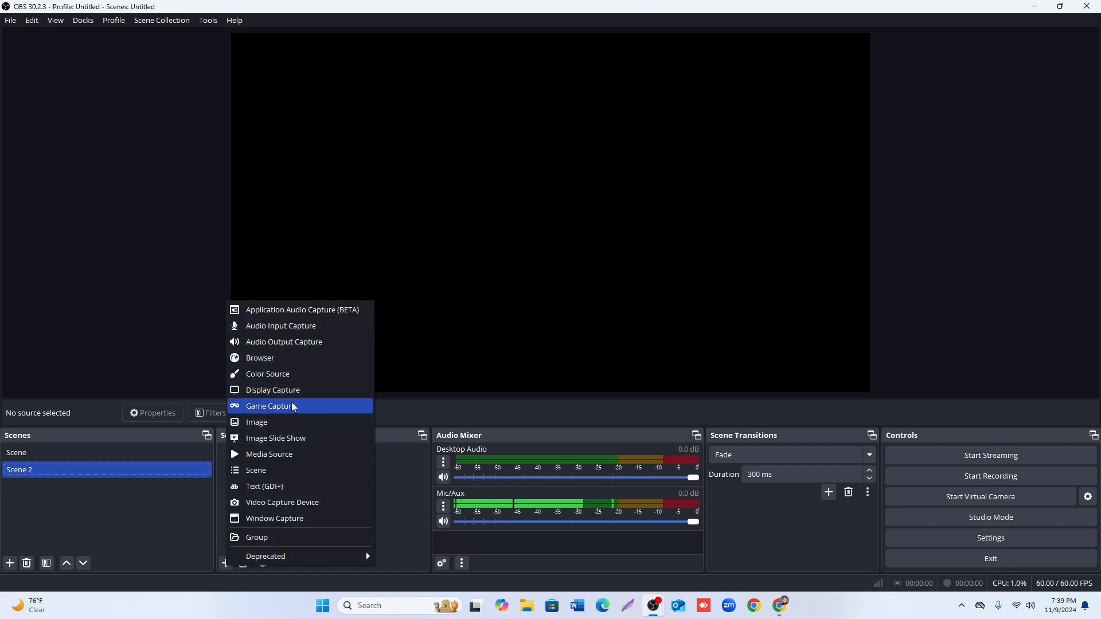
pyautogui.press('super+shift+s')
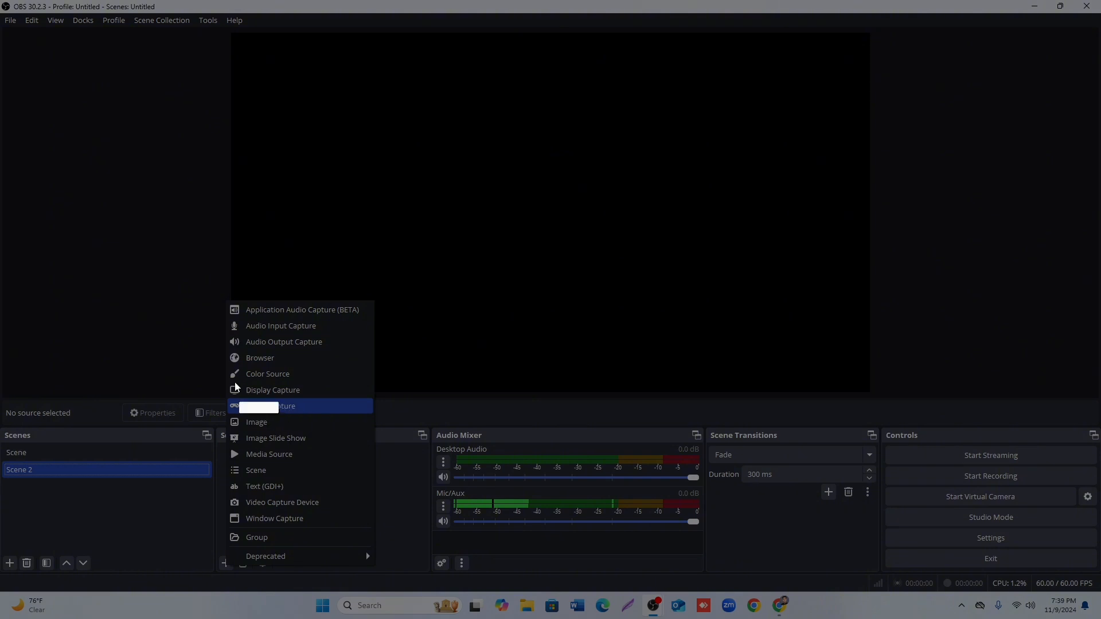
pyautogui.moveTo(223, 381)
pyautogui.mouseDown()
pyautogui.moveTo(288, 409)
pyautogui.moveTo(350, 399)
pyautogui.mouseUp()
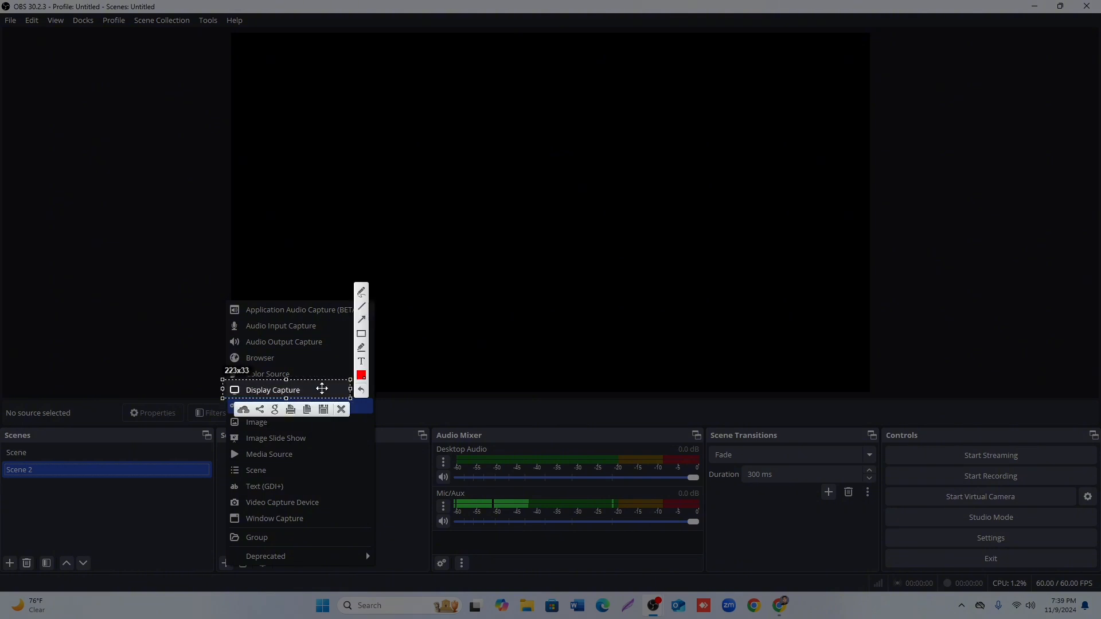
pyautogui.click(341, 409)
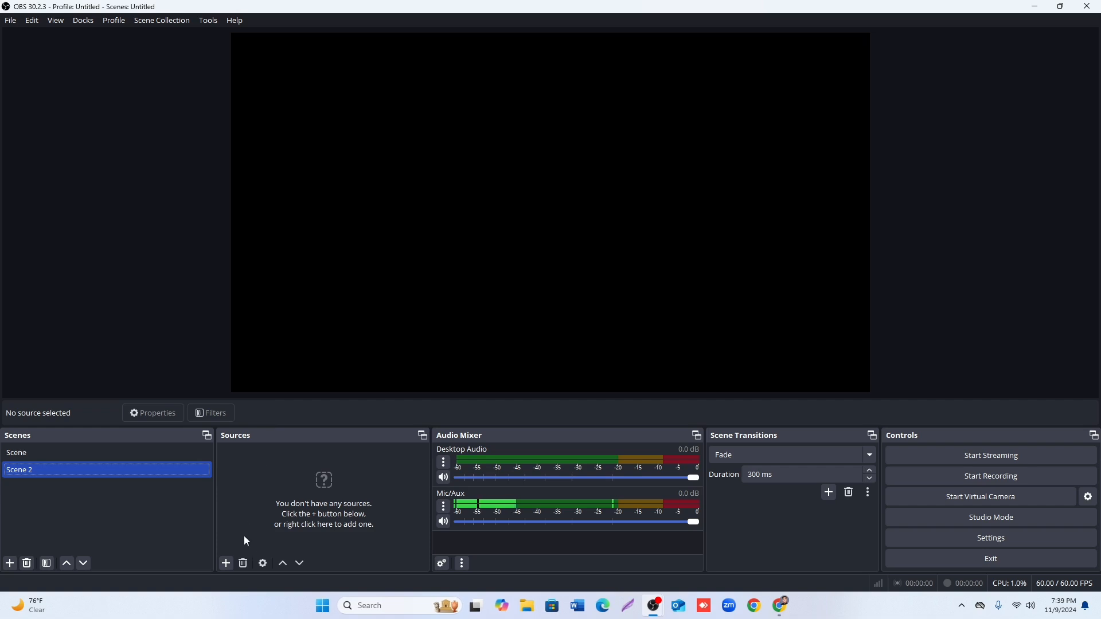
# Step: Add a new Display Capture source to Scene 2, keeping its default name and capture properties
pyautogui.click(229, 563)
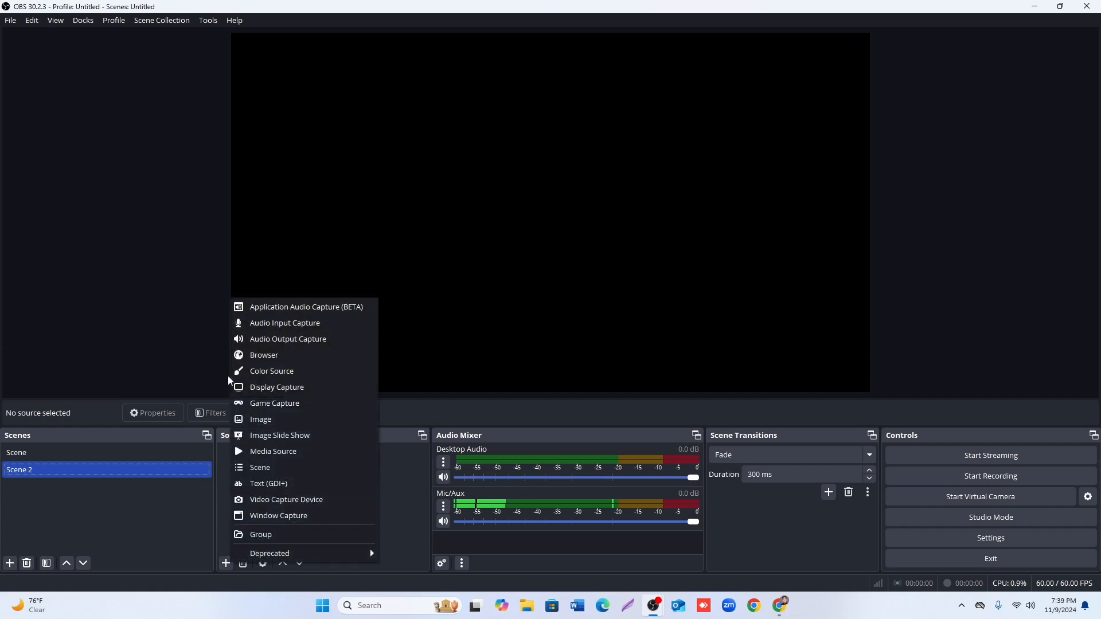
pyautogui.click(280, 389)
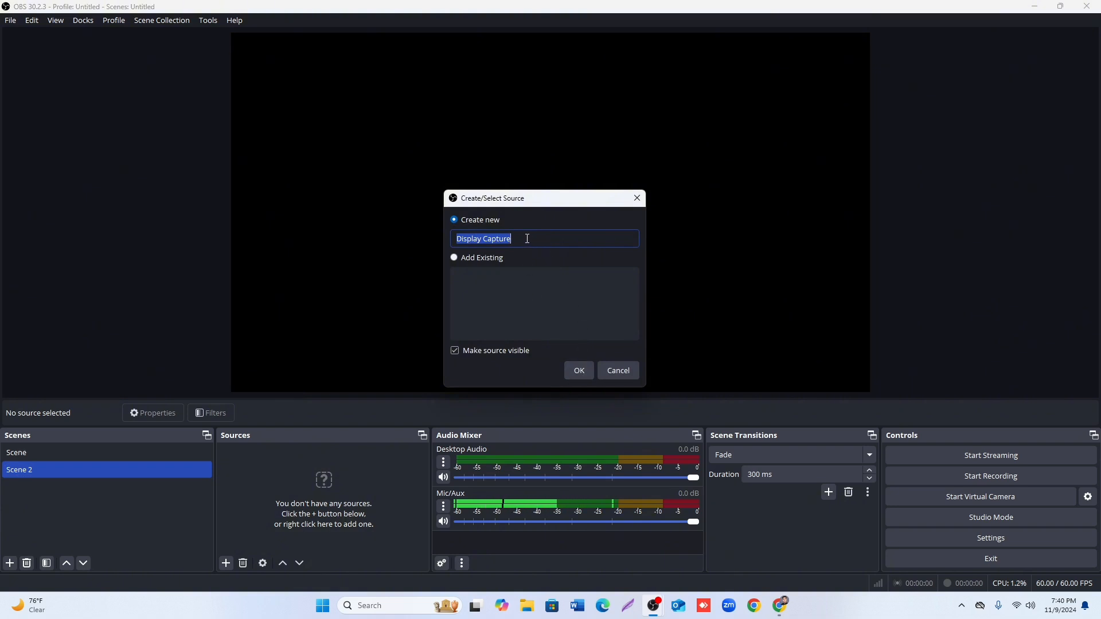
pyautogui.click(578, 371)
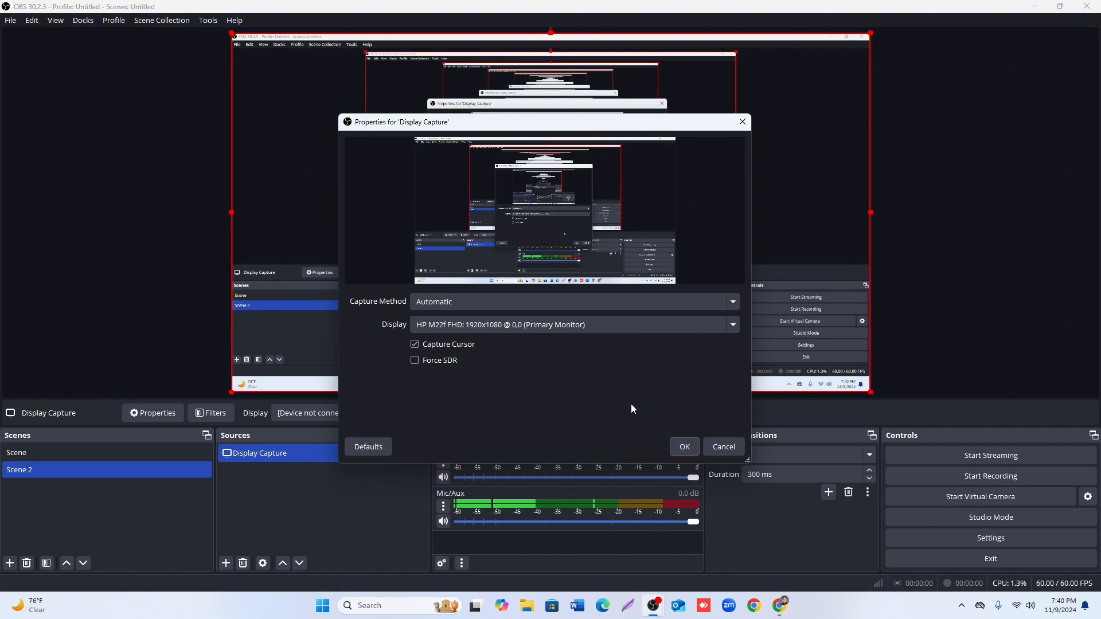
pyautogui.click(685, 447)
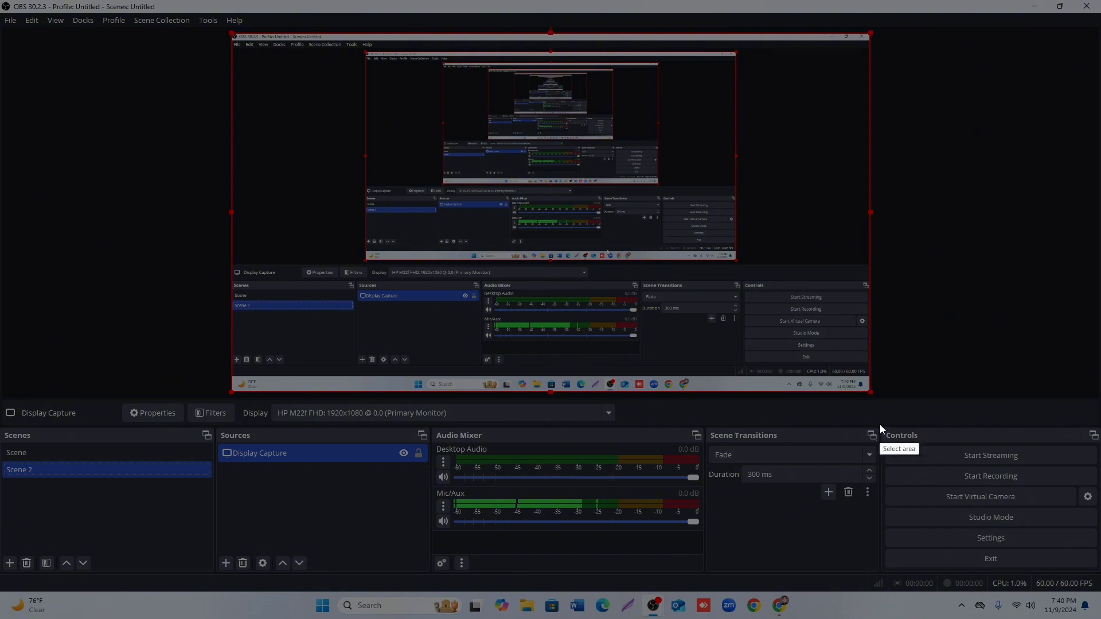
pyautogui.moveTo(886, 418); pyautogui.dragTo(1098, 576)
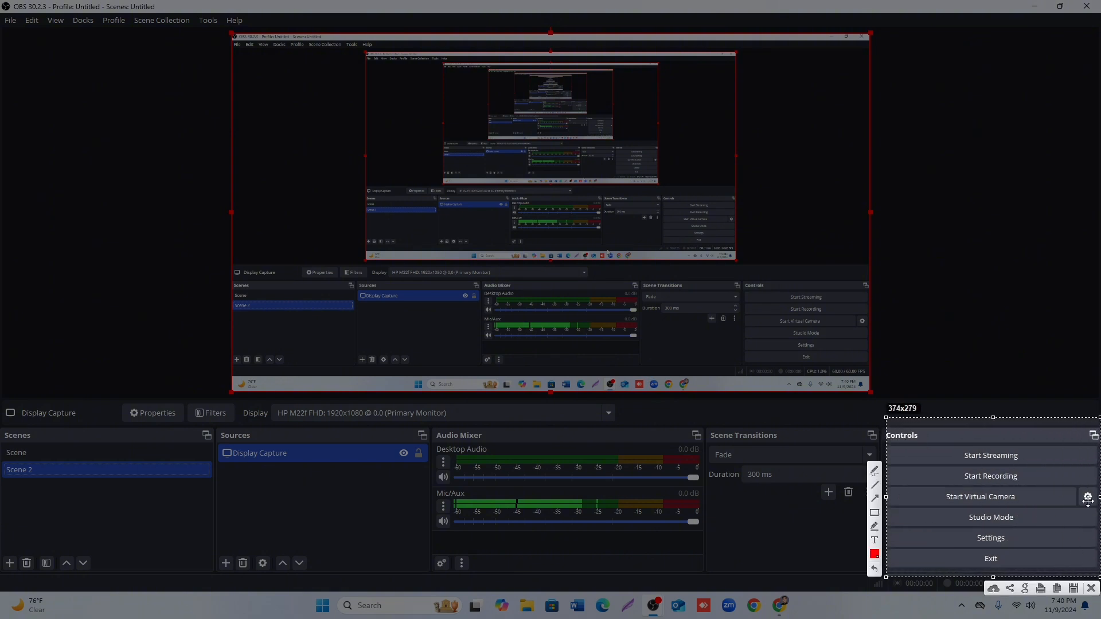
pyautogui.click(874, 499)
pyautogui.moveTo(1068, 465); pyautogui.dragTo(1012, 537)
pyautogui.moveTo(932, 482); pyautogui.dragTo(973, 544)
pyautogui.click(1093, 590)
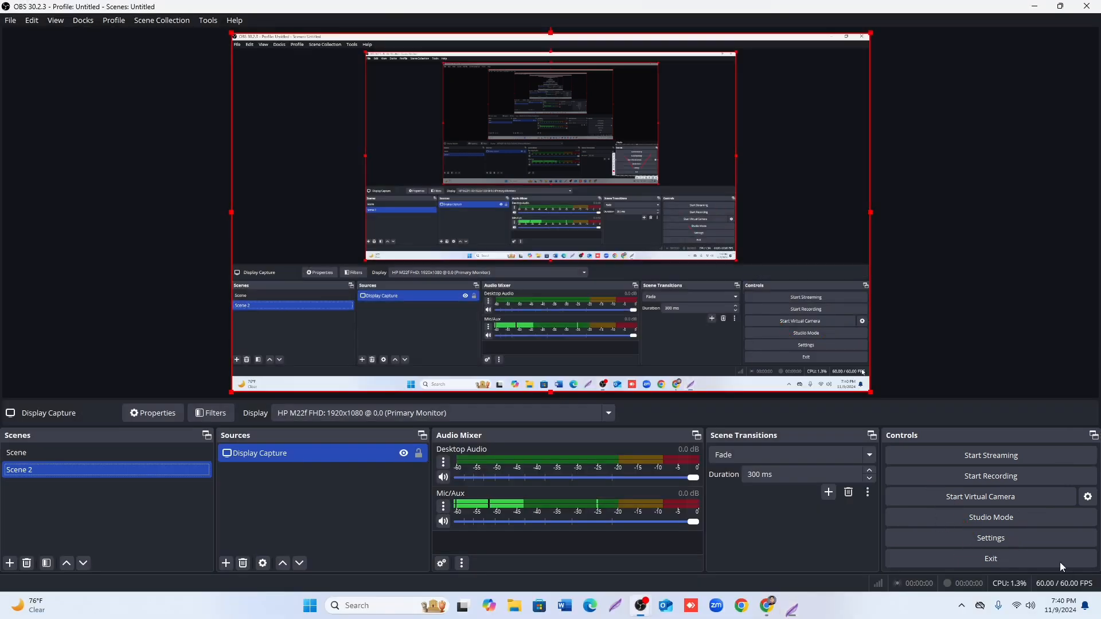
# Step: Open the Output category of the settings, framing its entry with a screenshot selection that is discarded first
pyautogui.click(995, 539)
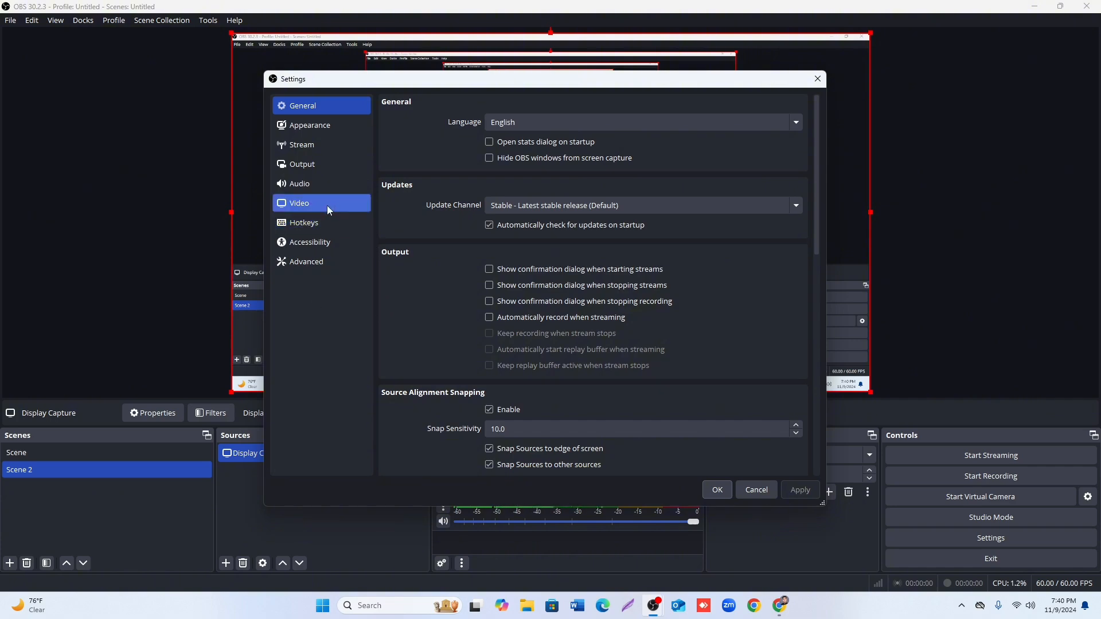
pyautogui.press('super+shift+s')
pyautogui.moveTo(268, 148)
pyautogui.mouseDown()
pyautogui.moveTo(304, 172)
pyautogui.moveTo(395, 176)
pyautogui.mouseUp()
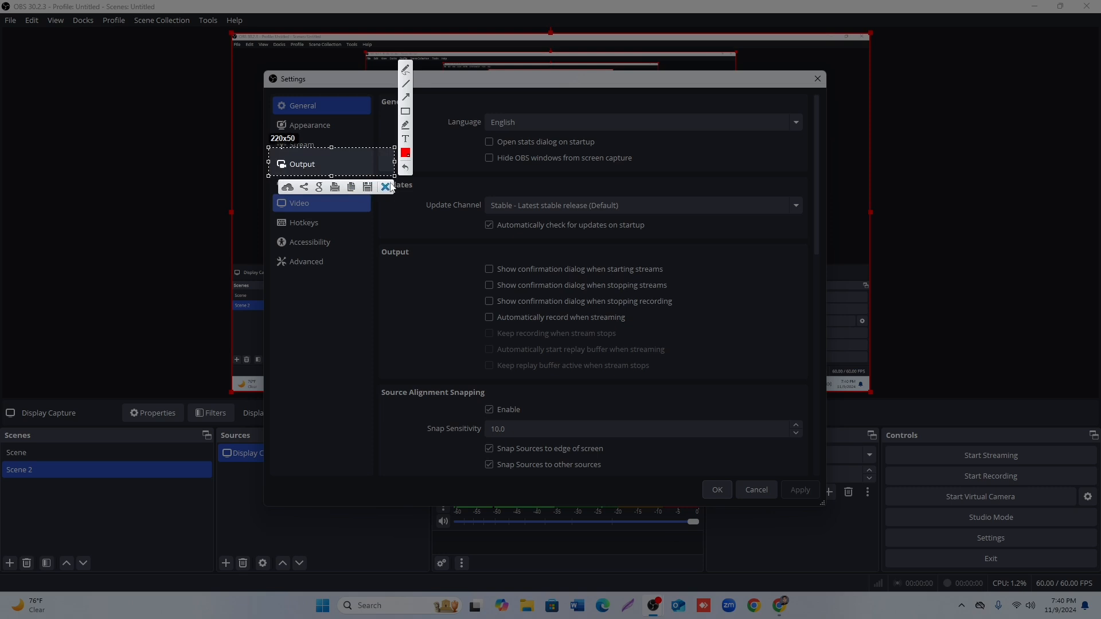
pyautogui.click(385, 187)
pyautogui.click(318, 168)
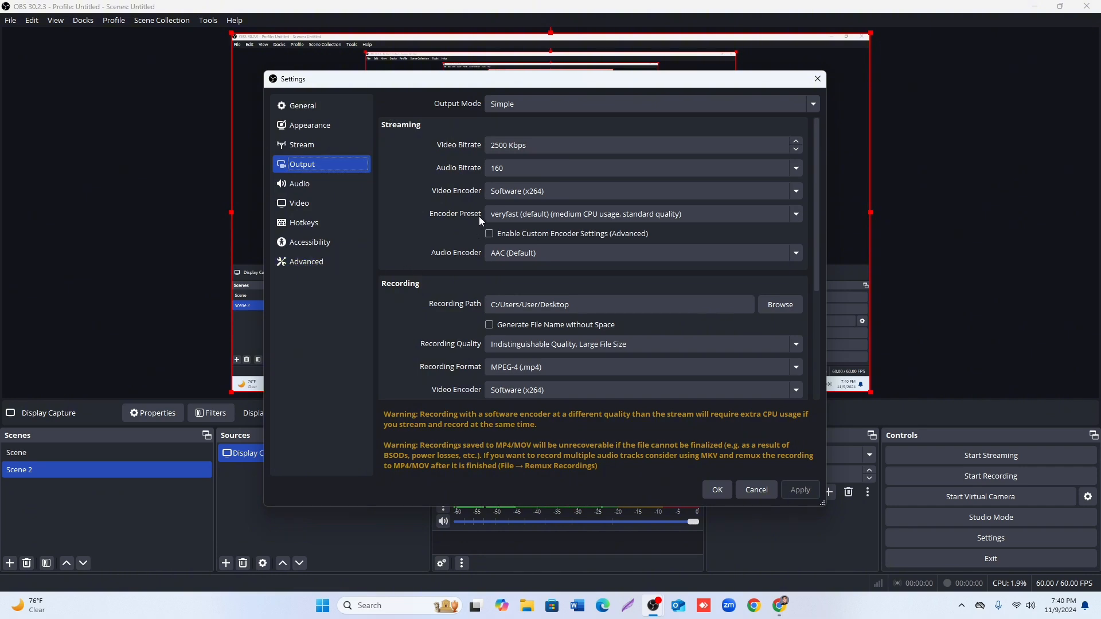
# Step: Examine the Recording section of the output settings, framing it with a screenshot selection and discarding the capture
pyautogui.scroll(-2, 479, 216)
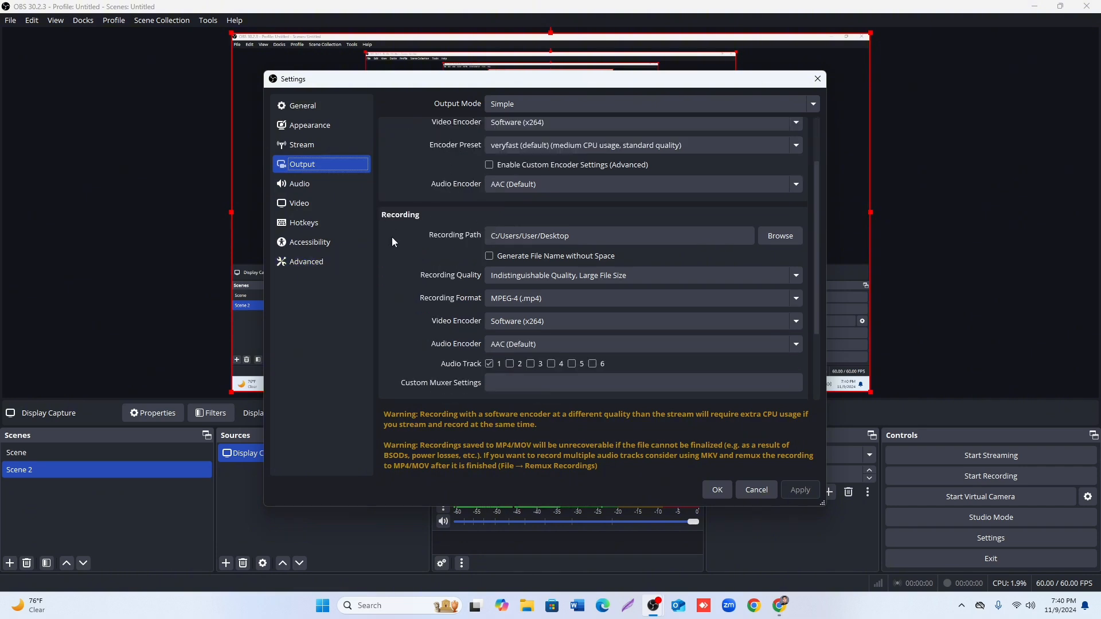
pyautogui.scroll(-2, 392, 241)
pyautogui.press('Print')
pyautogui.moveTo(382, 135); pyautogui.dragTo(834, 303)
pyautogui.moveTo(812, 318); pyautogui.dragTo(812, 317)
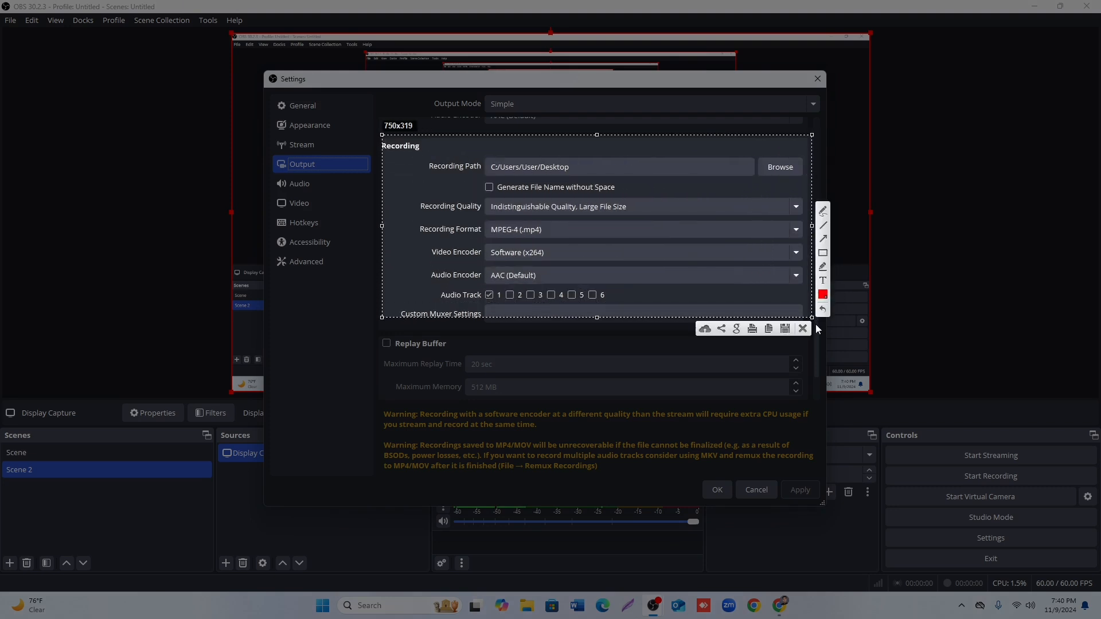
pyautogui.click(802, 328)
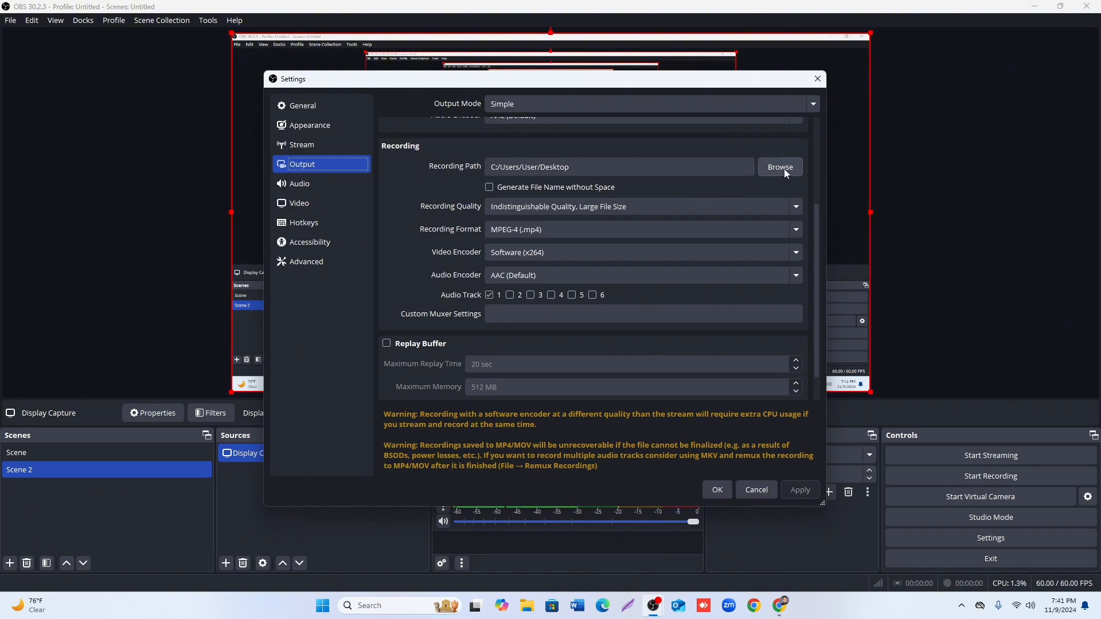
# Step: Choose the Desktop folder as the recording path after looking through Downloads, Documents, Pictures, Videos and Music
pyautogui.press('Print')
pyautogui.moveTo(760, 153); pyautogui.dragTo(810, 181)
pyautogui.click(798, 191)
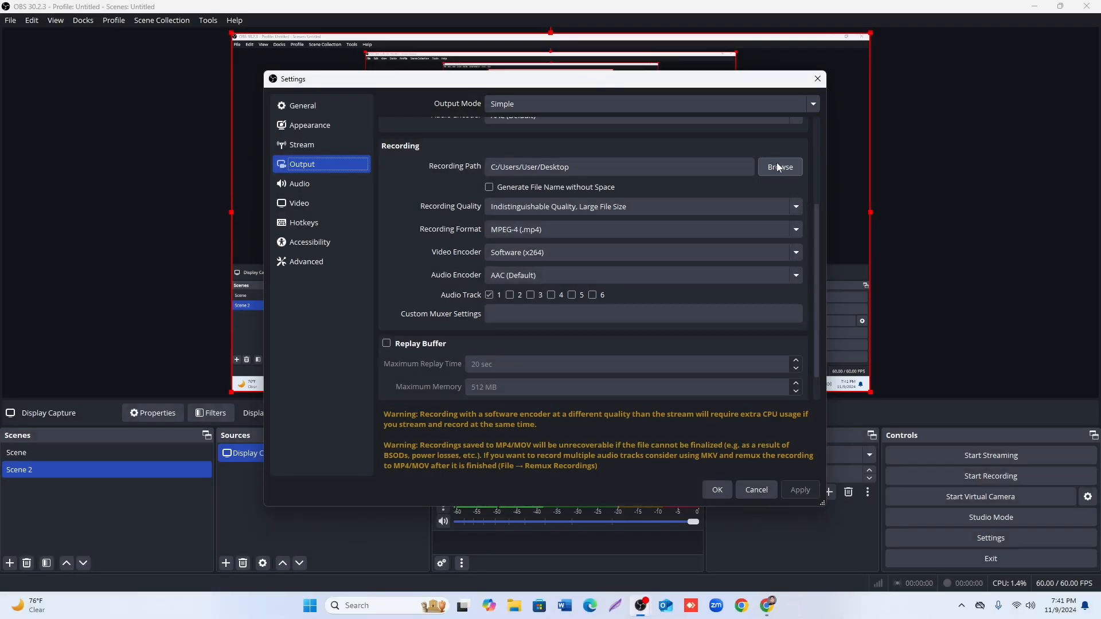
pyautogui.click(779, 168)
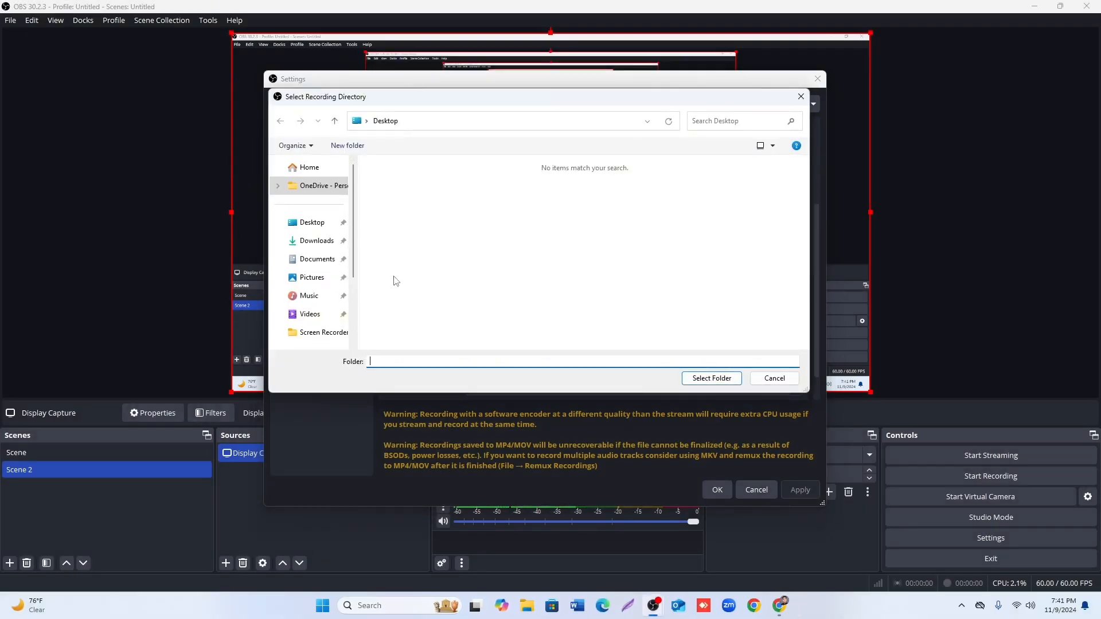
pyautogui.click(319, 243)
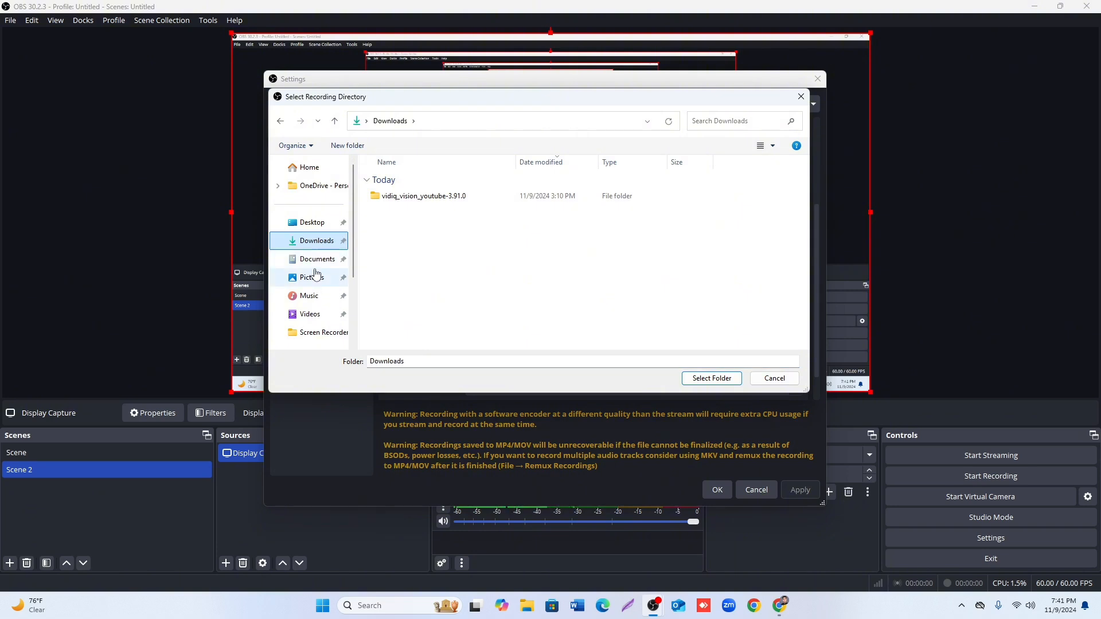
pyautogui.click(316, 263)
pyautogui.click(316, 278)
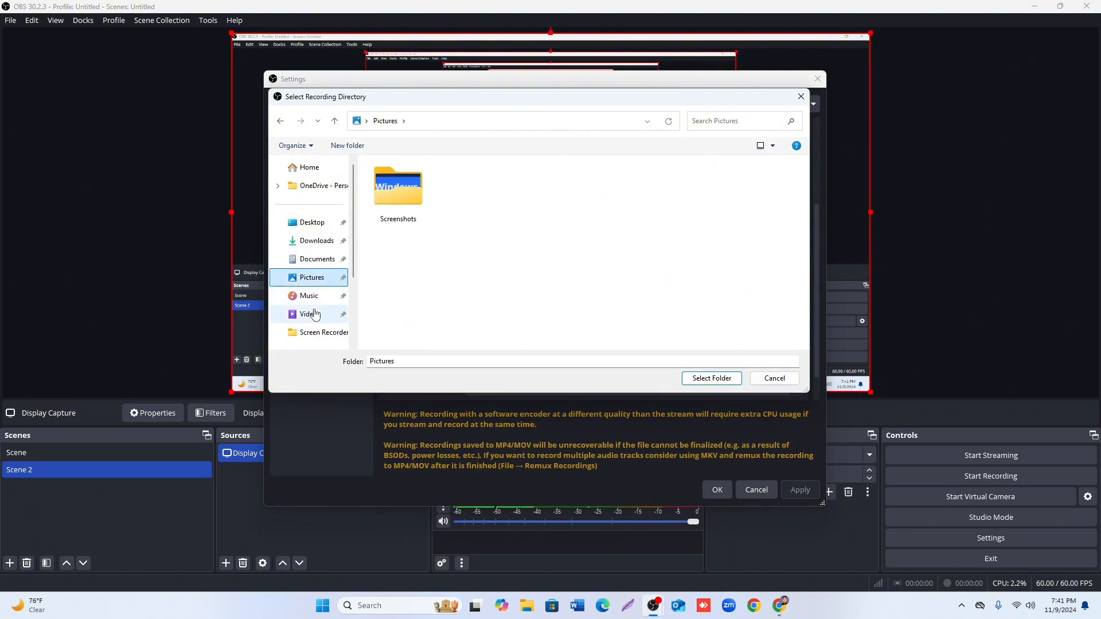
pyautogui.click(313, 314)
pyautogui.click(317, 299)
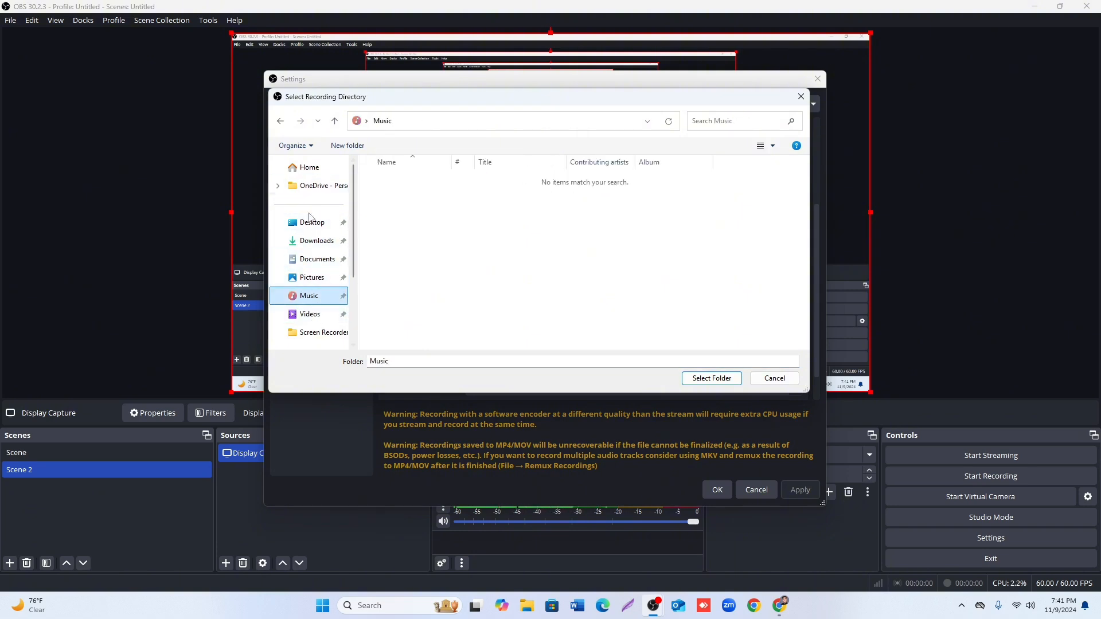
pyautogui.click(312, 224)
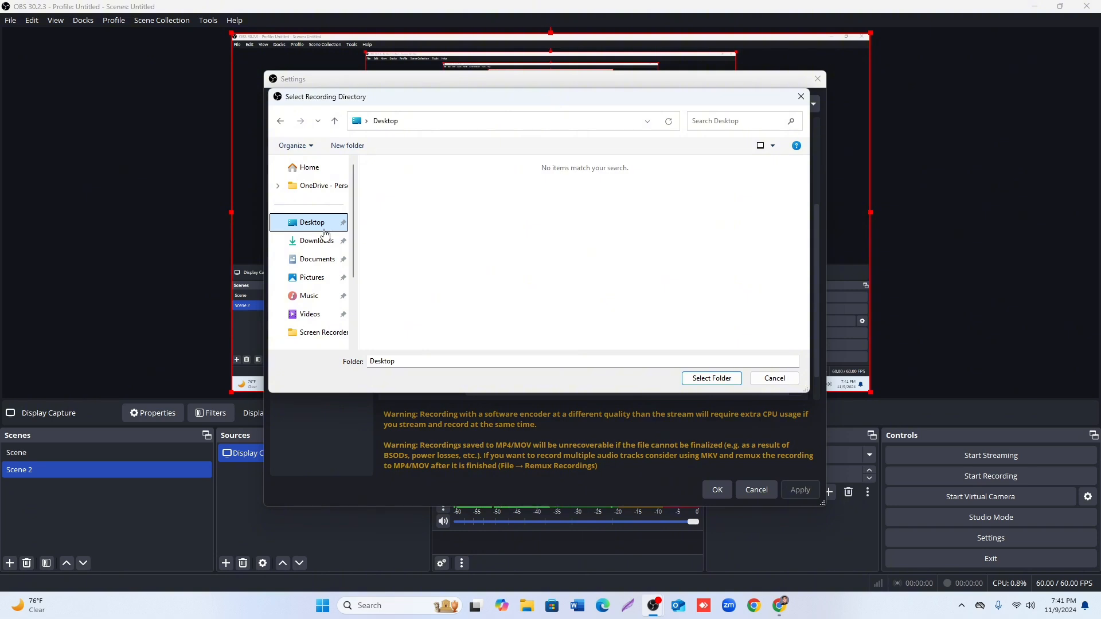
pyautogui.click(711, 378)
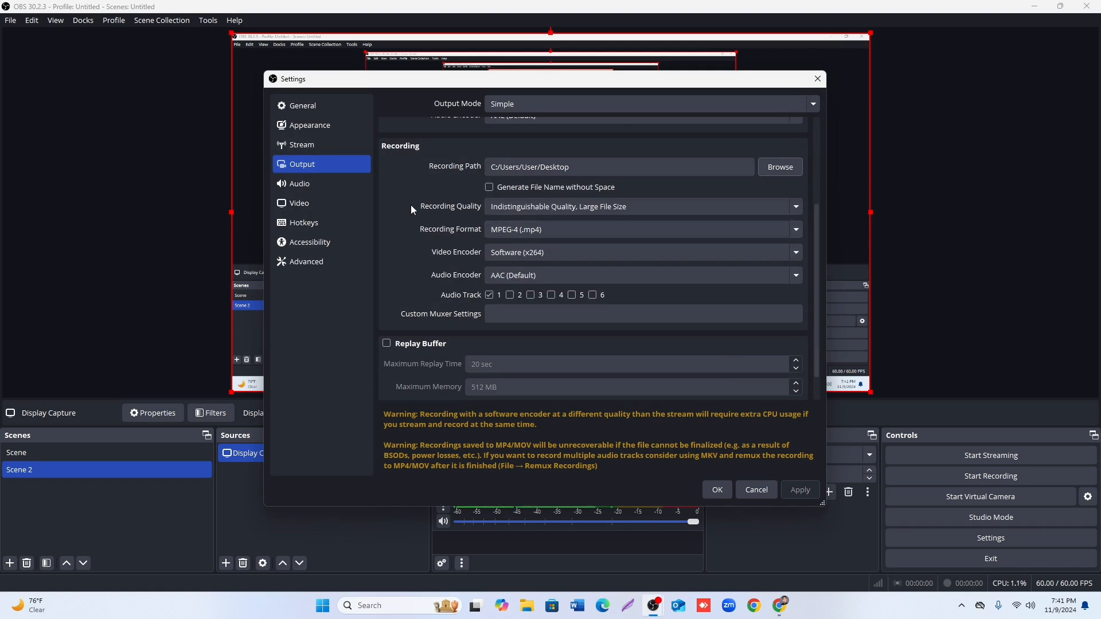
# Step: Frame the Recording Quality row with a discarded screenshot selection, then set it to High Quality, Medium File Size and apply the change
pyautogui.press('Print')
pyautogui.moveTo(410, 195)
pyautogui.mouseDown()
pyautogui.moveTo(576, 224)
pyautogui.moveTo(813, 215)
pyautogui.mouseUp()
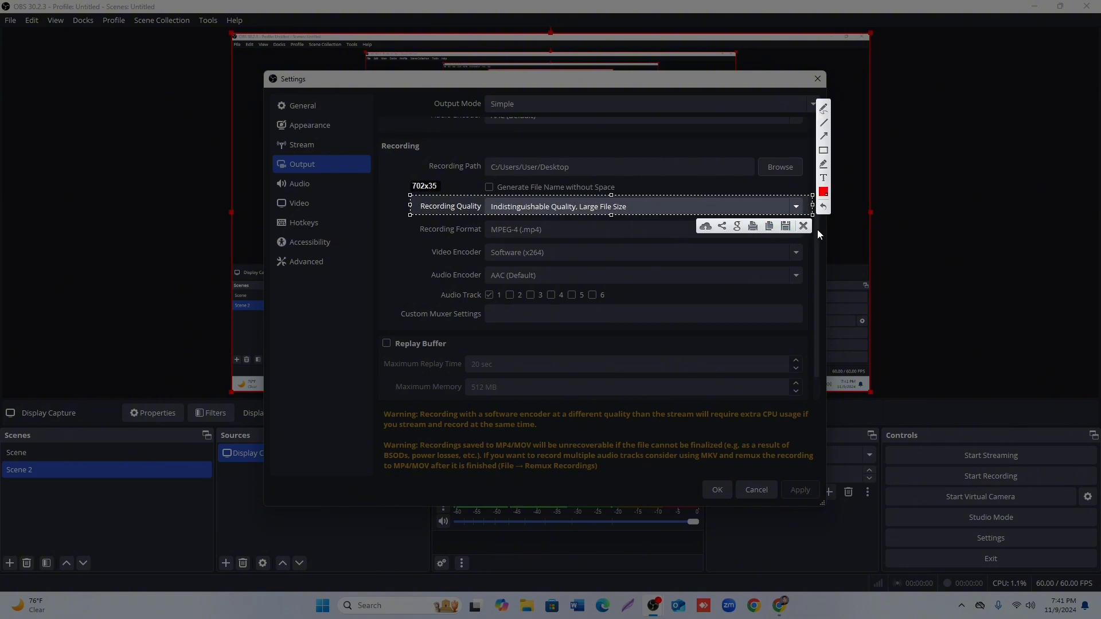
pyautogui.click(803, 226)
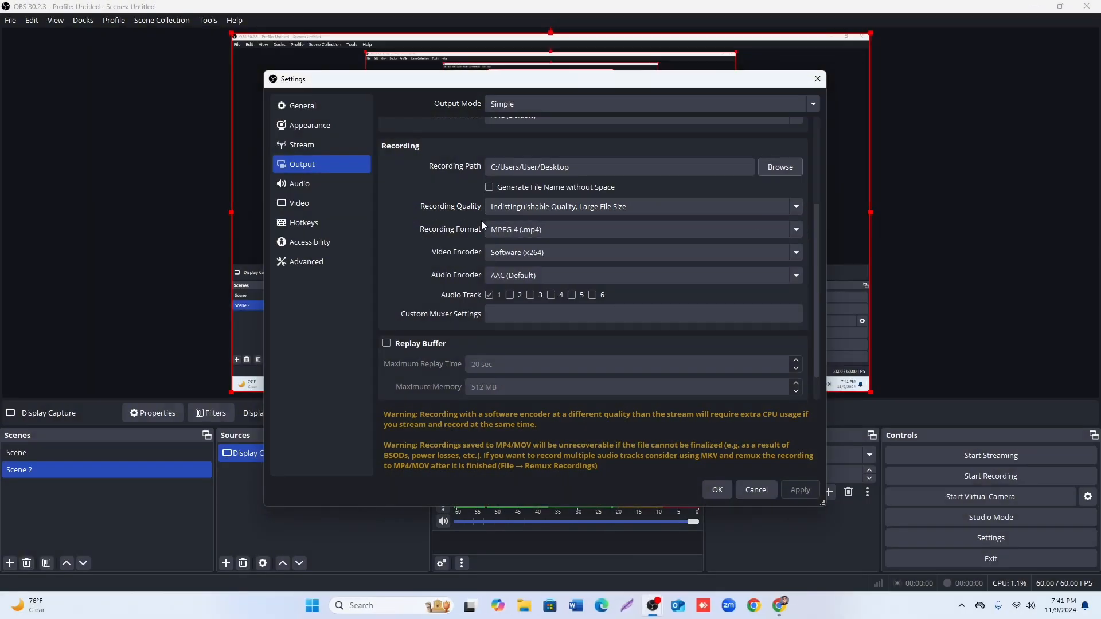
pyautogui.click(797, 208)
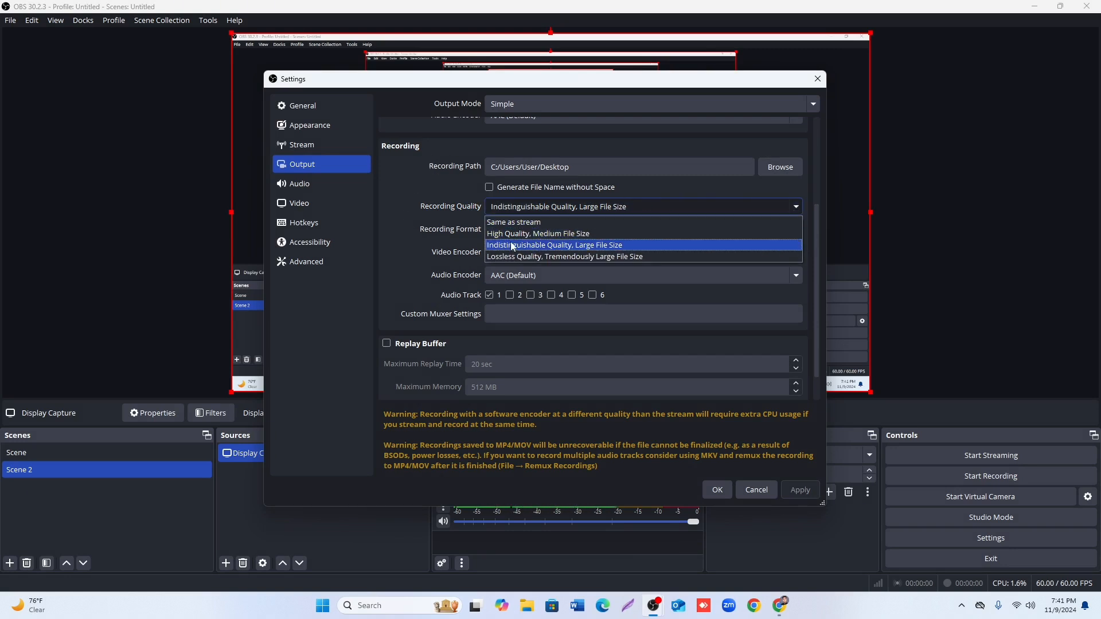
pyautogui.click(528, 234)
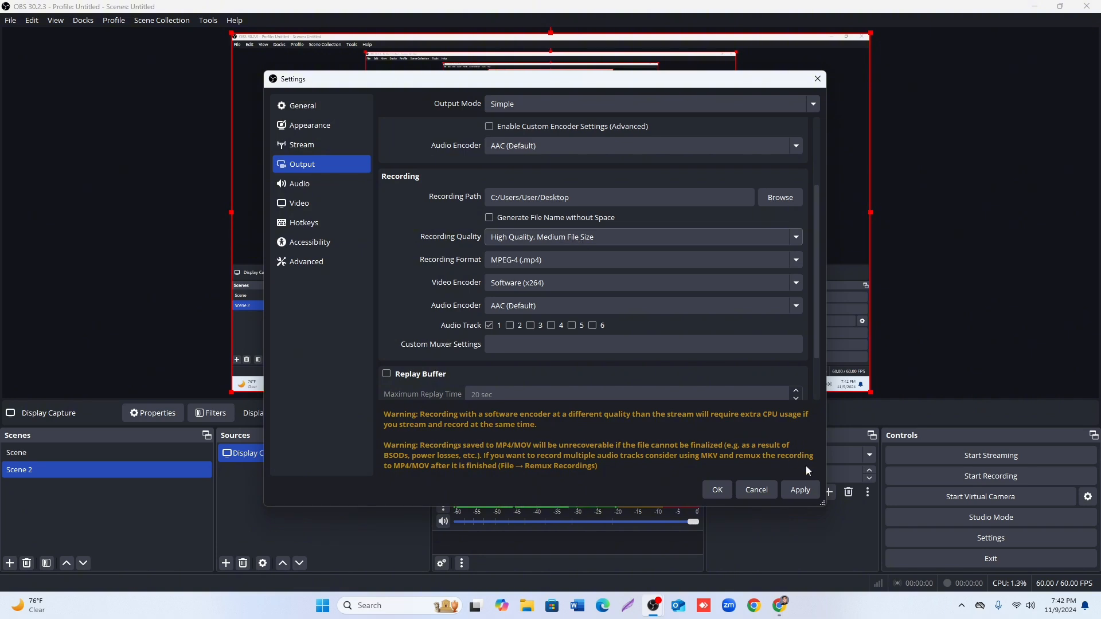
pyautogui.click(810, 489)
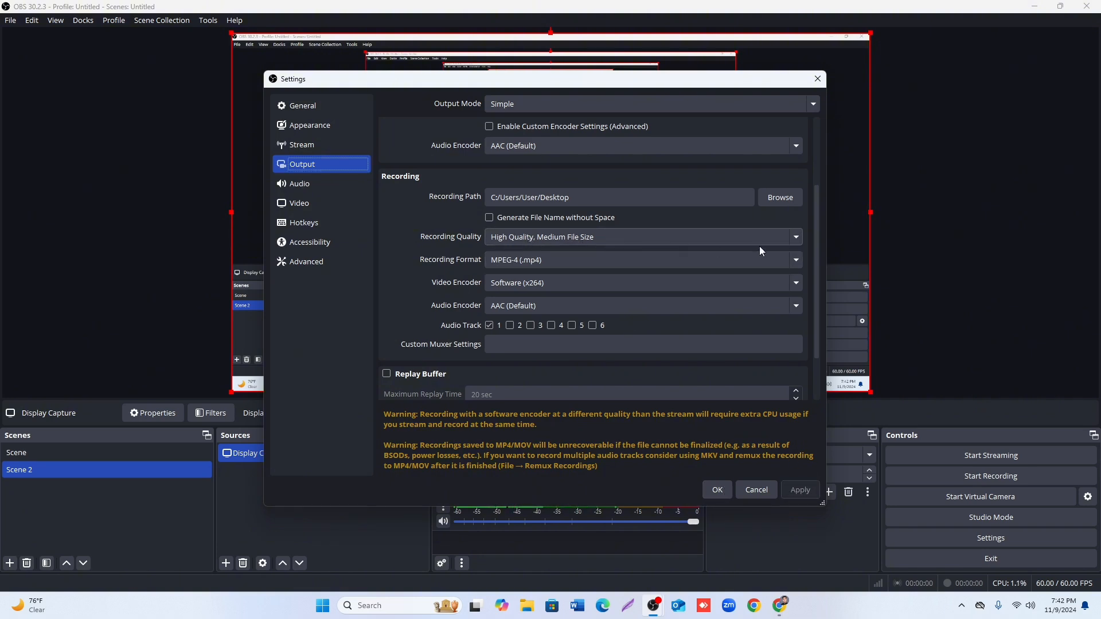
# Step: Set the recording quality to Indistinguishable Quality, Large File Size
pyautogui.click(797, 237)
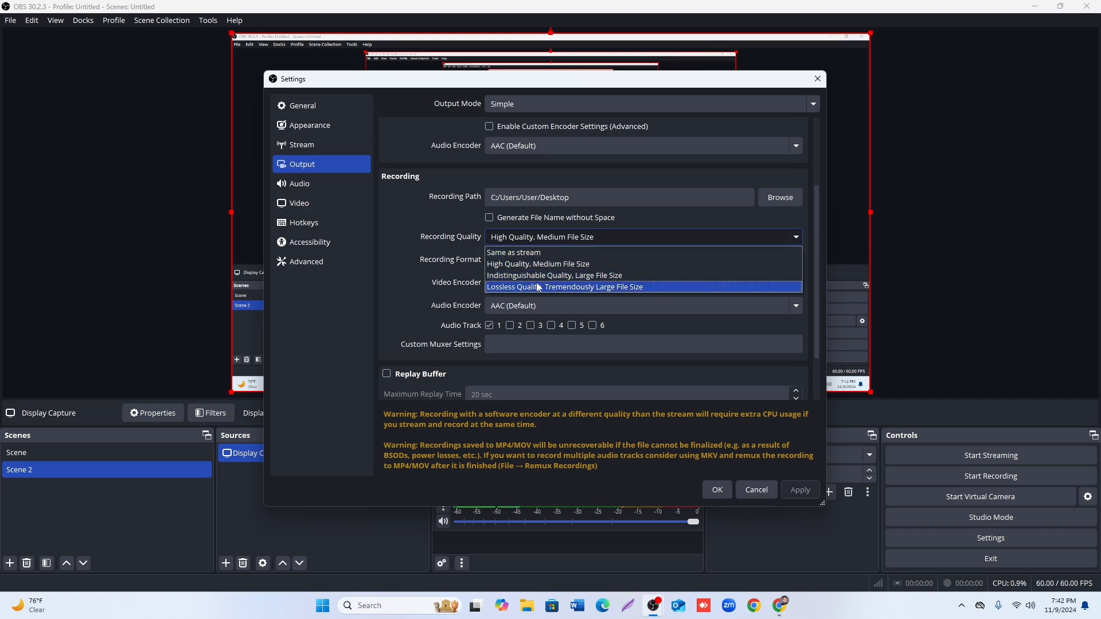
pyautogui.click(620, 277)
pyautogui.scroll(-1, 528, 251)
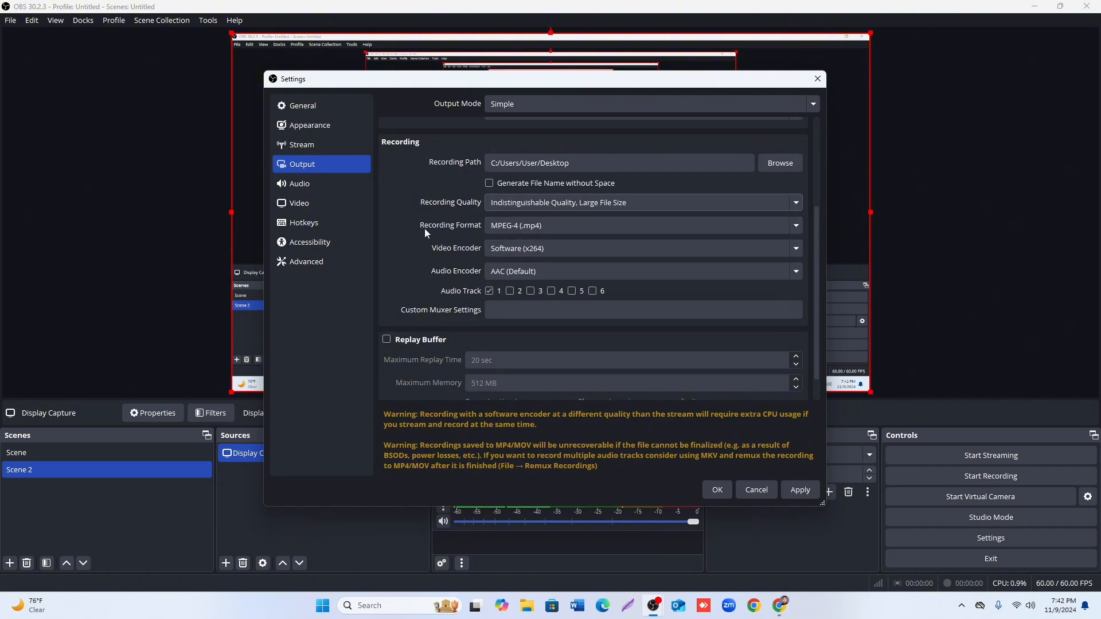
# Step: Frame the Recording Format row with a discarded screenshot selection and choose MPEG-4 (.mp4) as the format
pyautogui.press('Print')
pyautogui.moveTo(415, 215); pyautogui.dragTo(815, 234)
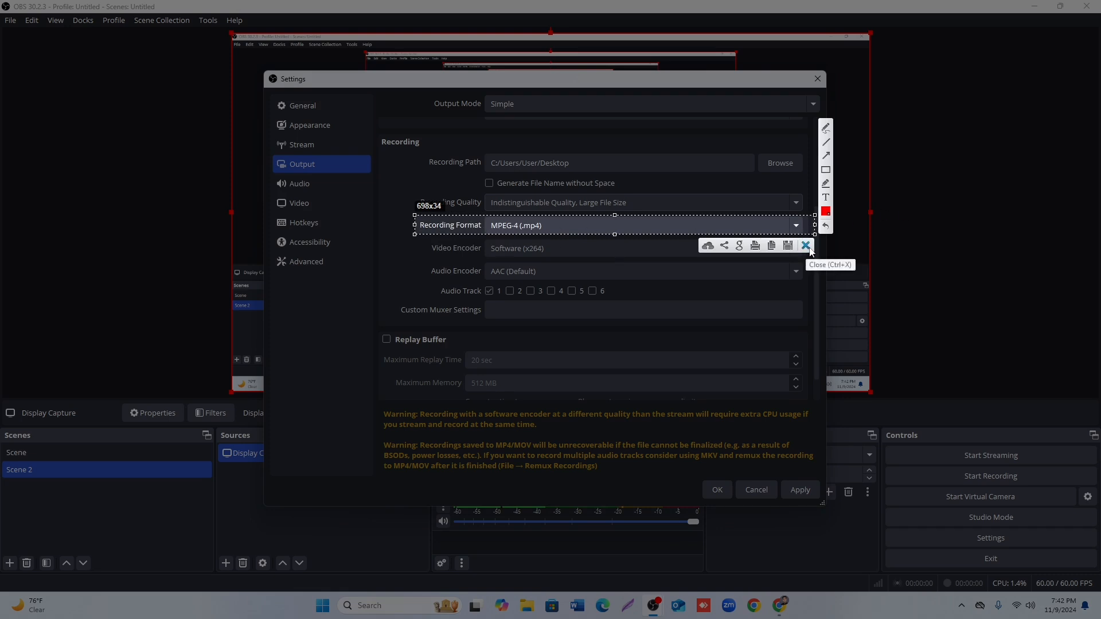
pyautogui.click(805, 249)
pyautogui.click(796, 226)
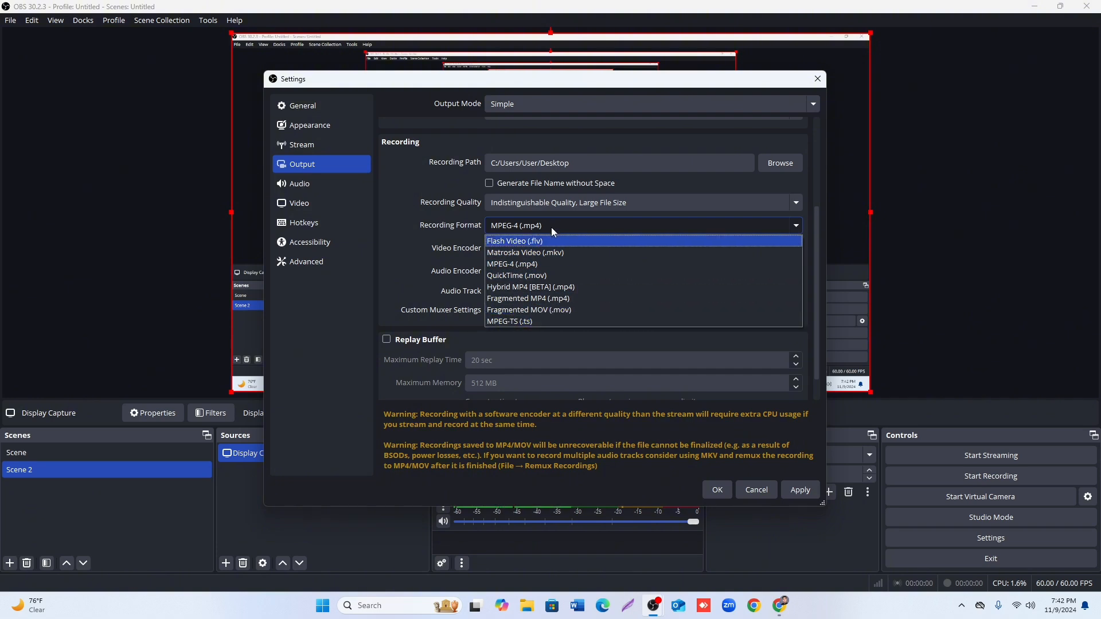
pyautogui.click(539, 264)
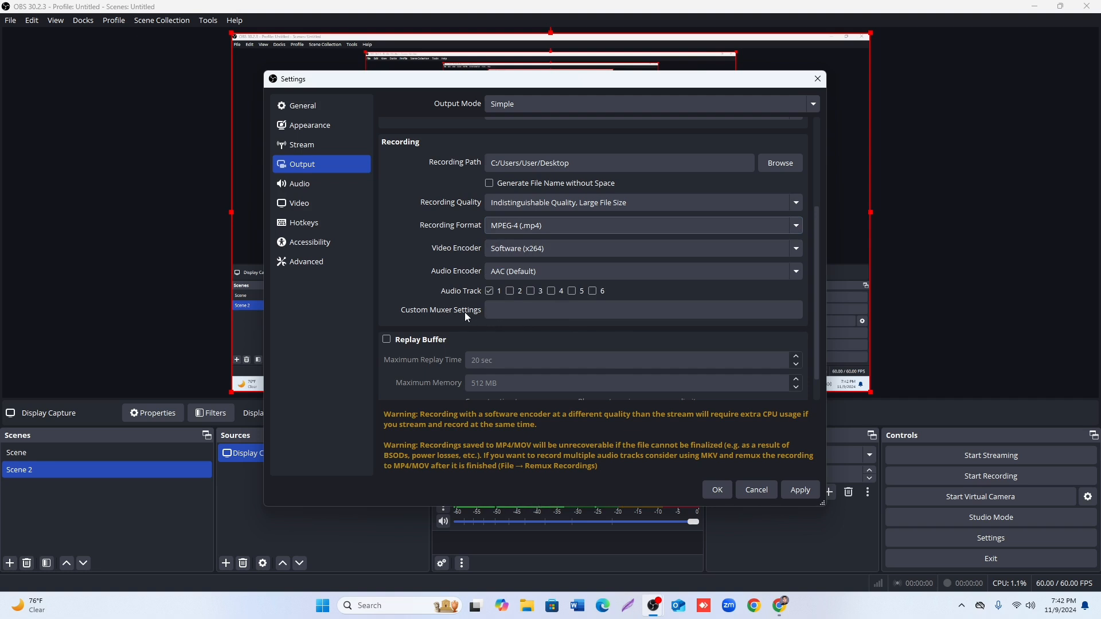
# Step: Review the streaming and recording output settings, apply them and close the settings dialog
pyautogui.scroll(4, 480, 294)
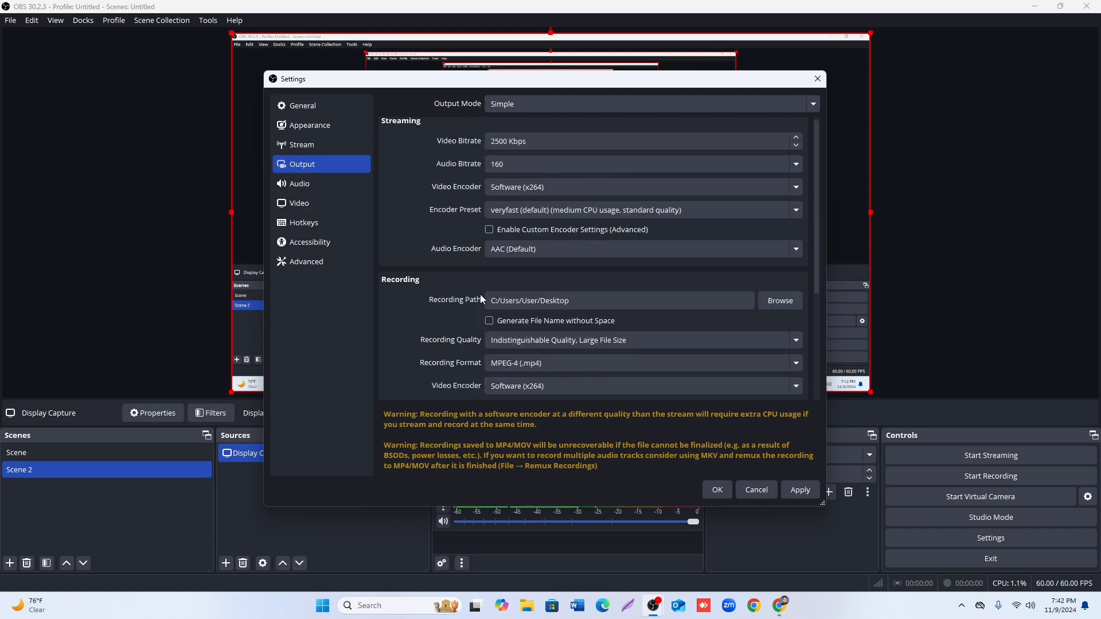
pyautogui.scroll(-2, 496, 274)
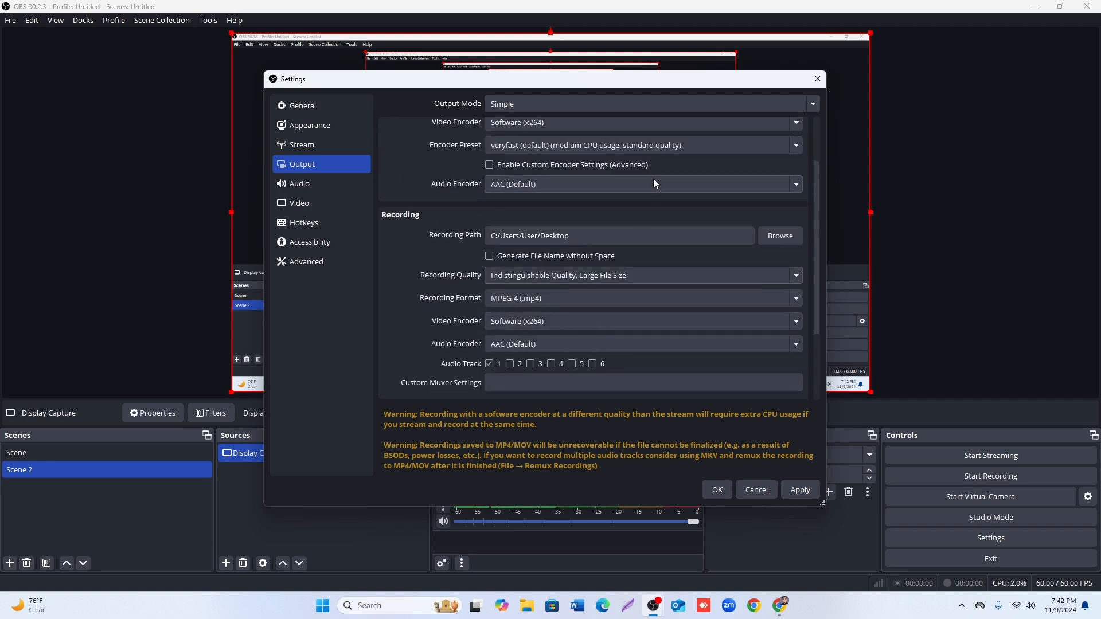
pyautogui.click(795, 490)
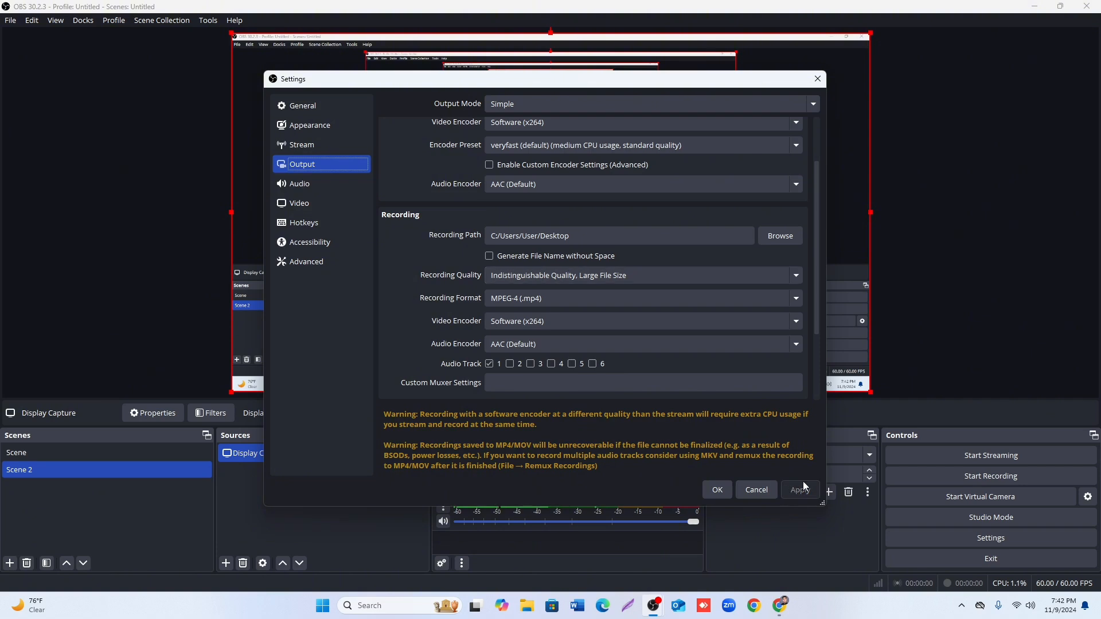
pyautogui.click(716, 490)
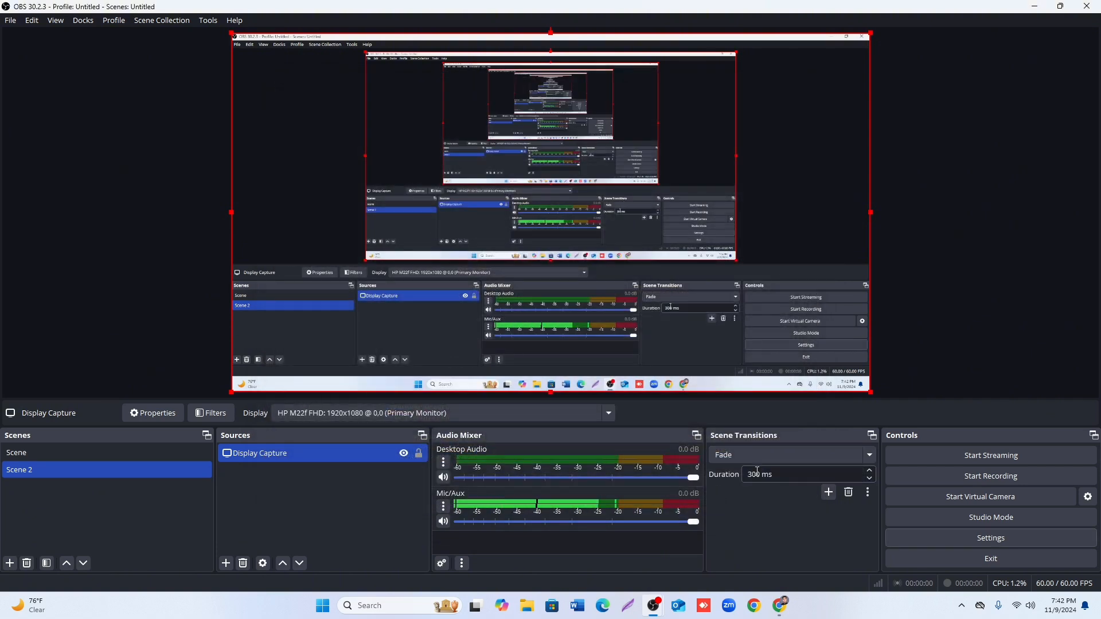
# Step: Reopen the settings and show the Audio category, framing its entry with a screenshot selection that is discarded first
pyautogui.click(937, 539)
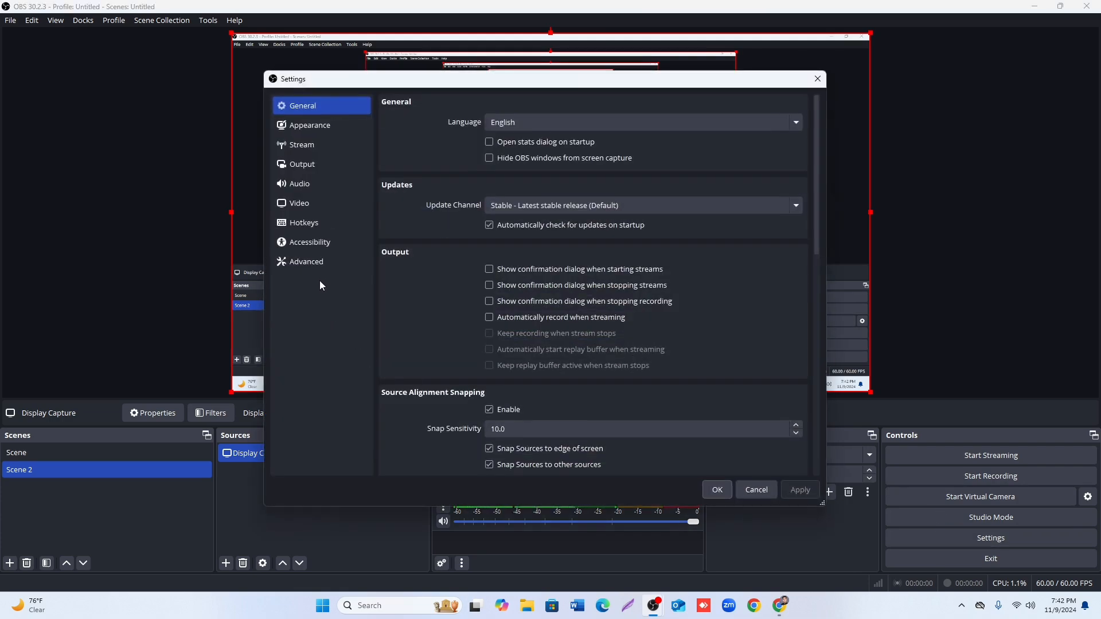
pyautogui.press('super+shift+s')
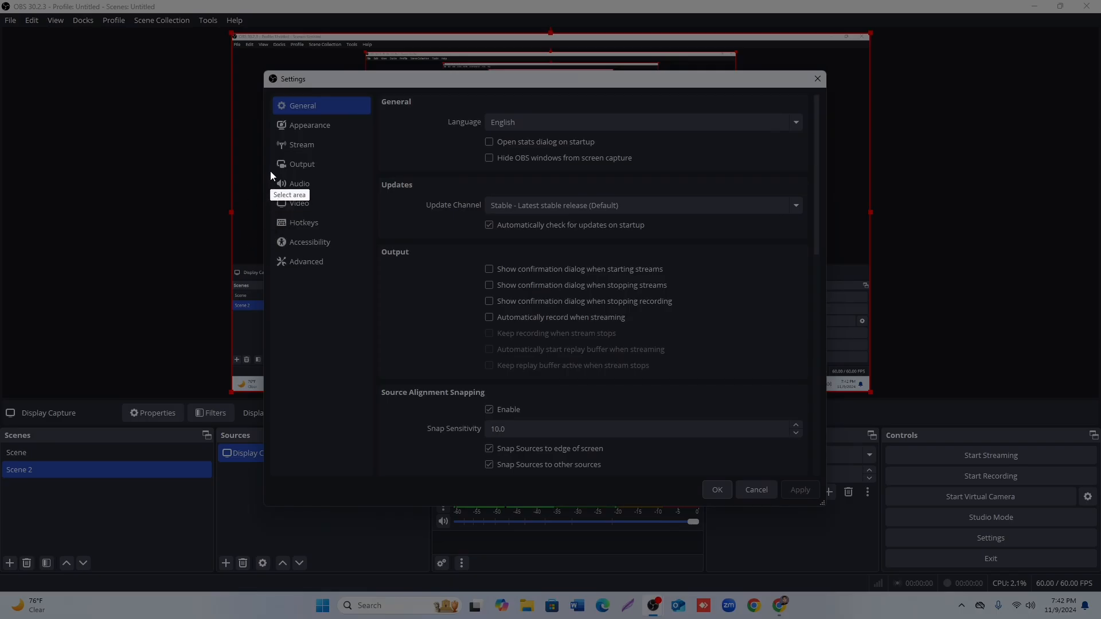
pyautogui.moveTo(270, 171); pyautogui.dragTo(404, 199)
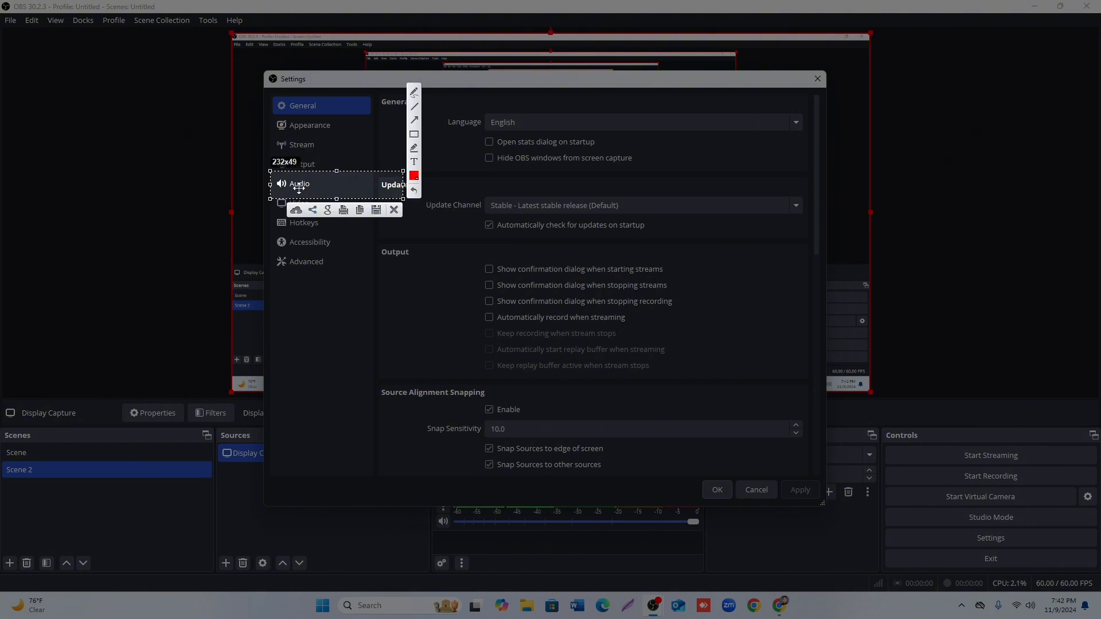
pyautogui.click(394, 210)
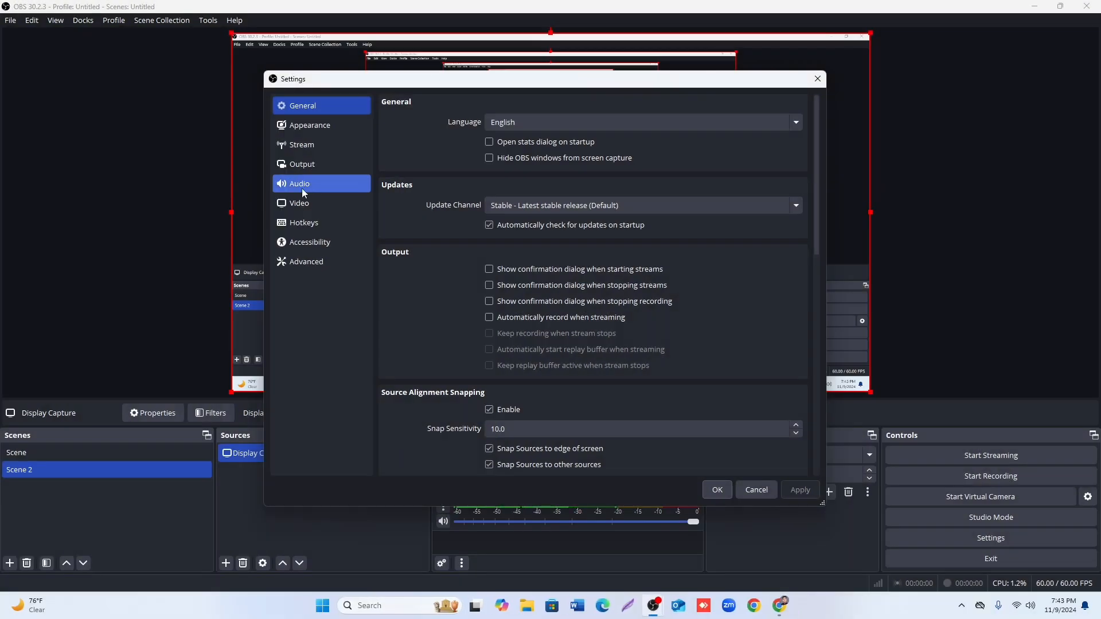
pyautogui.click(302, 187)
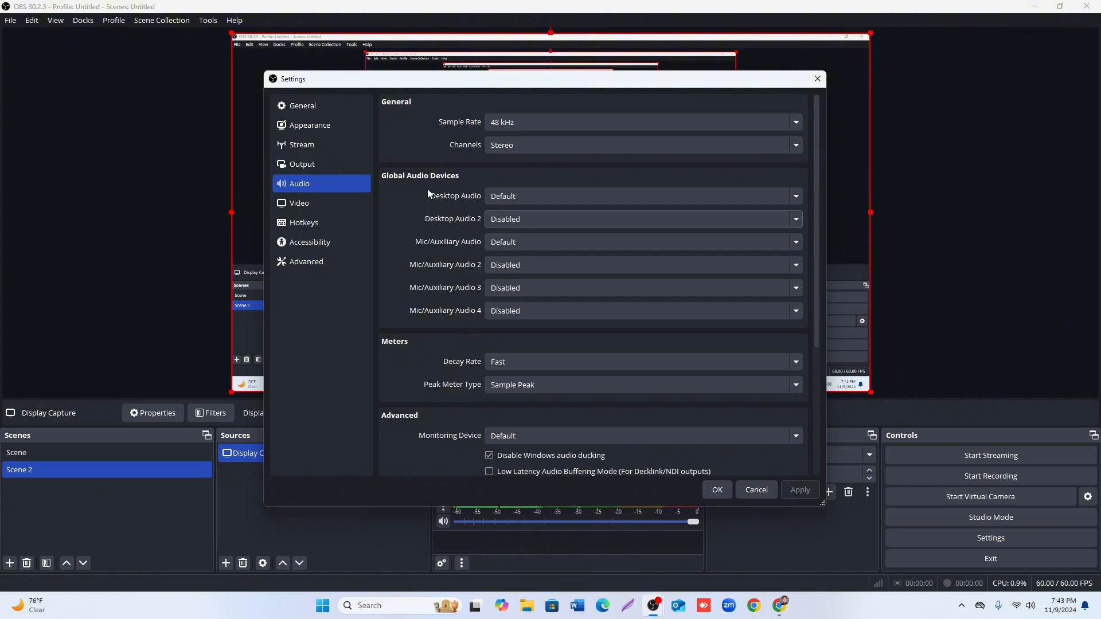
# Step: Frame the Desktop Audio row with a discarded screenshot selection, set the device to Default and accept the audio settings
pyautogui.press('Print')
pyautogui.moveTo(425, 187)
pyautogui.mouseDown()
pyautogui.moveTo(539, 195)
pyautogui.moveTo(797, 248)
pyautogui.moveTo(877, 208)
pyautogui.moveTo(841, 205)
pyautogui.mouseUp()
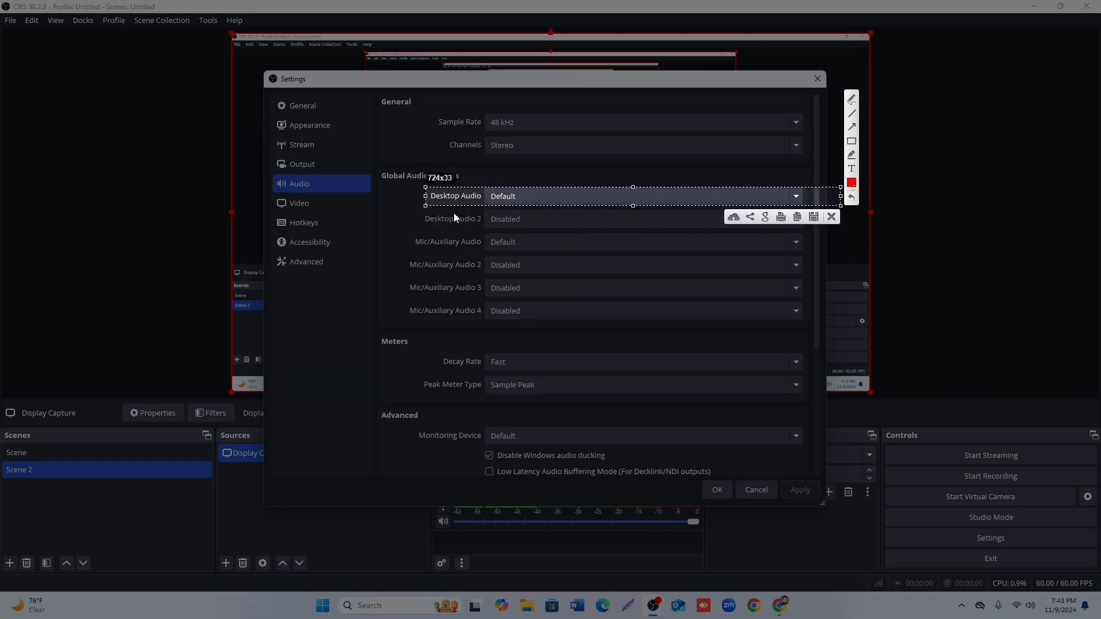
pyautogui.click(832, 216)
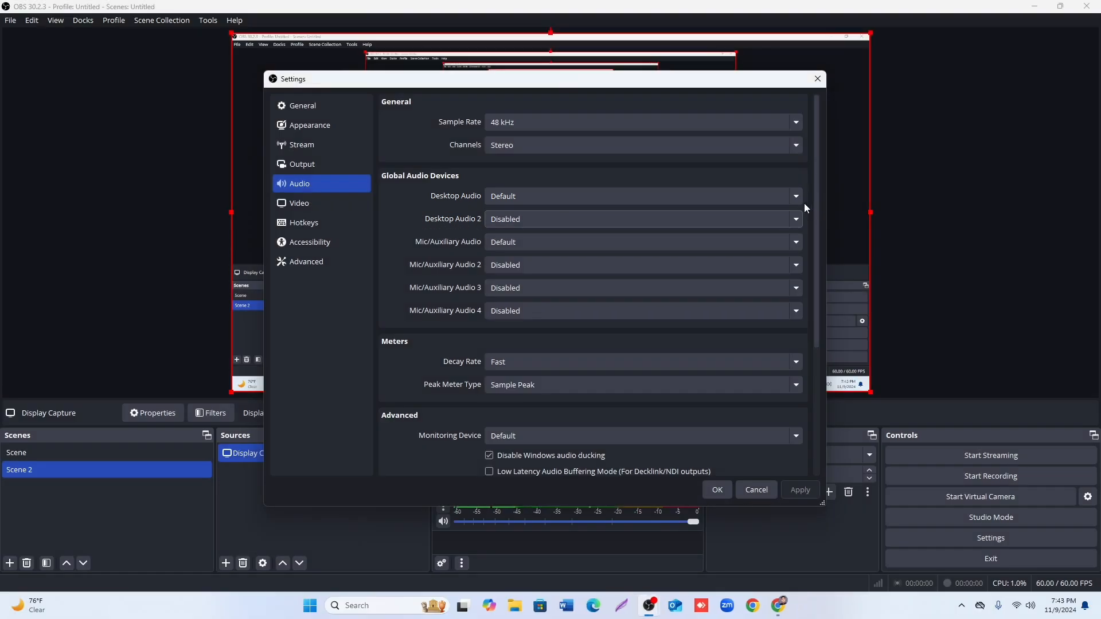
pyautogui.click(795, 198)
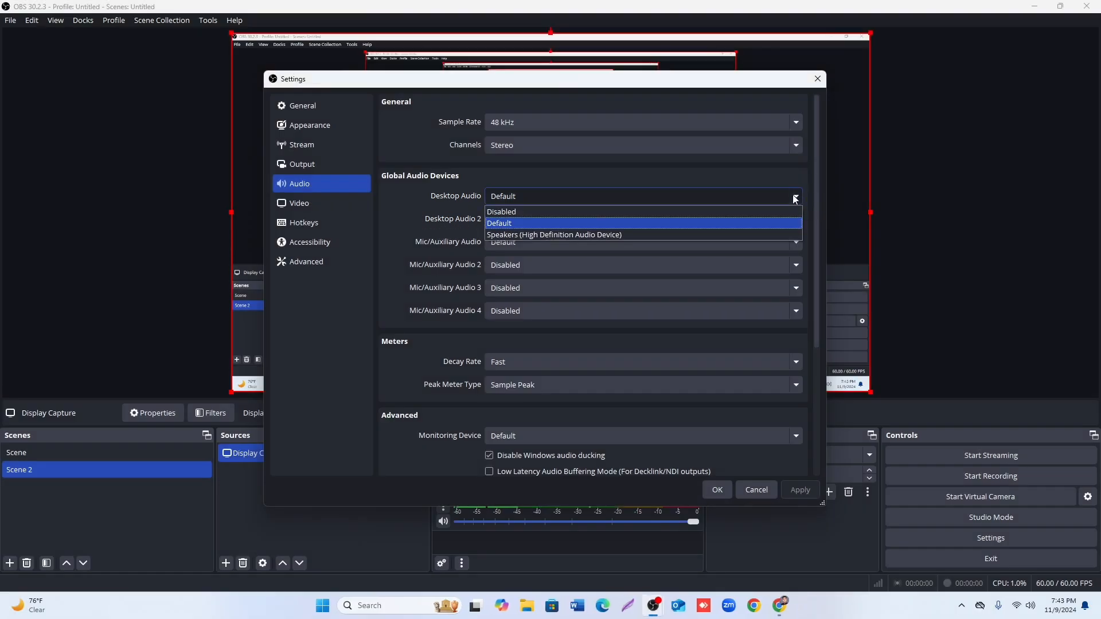
pyautogui.click(519, 228)
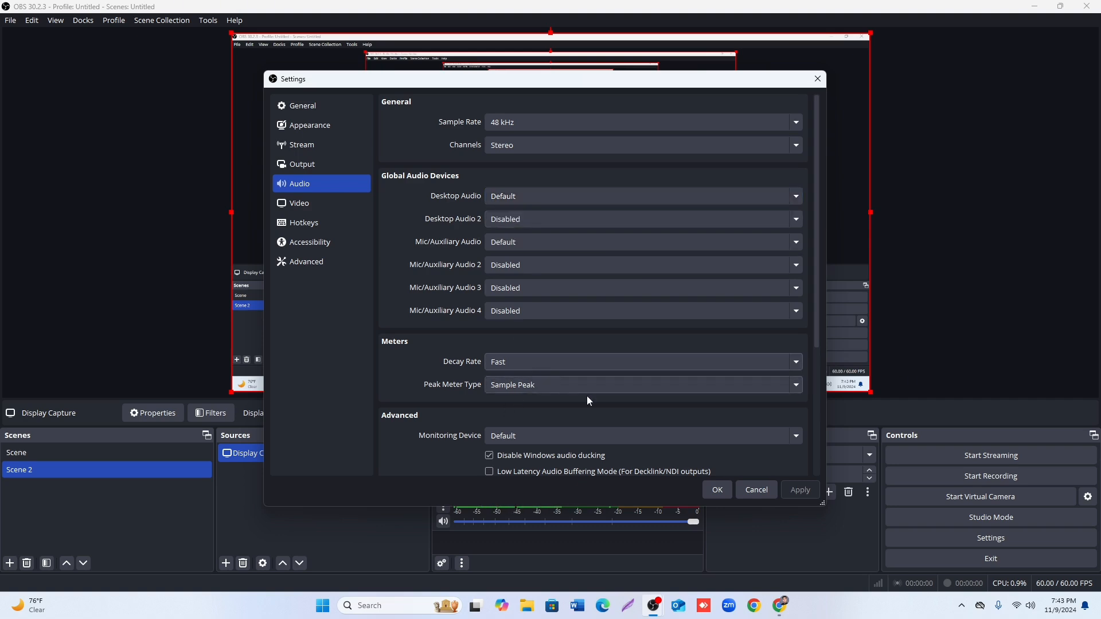
pyautogui.click(725, 487)
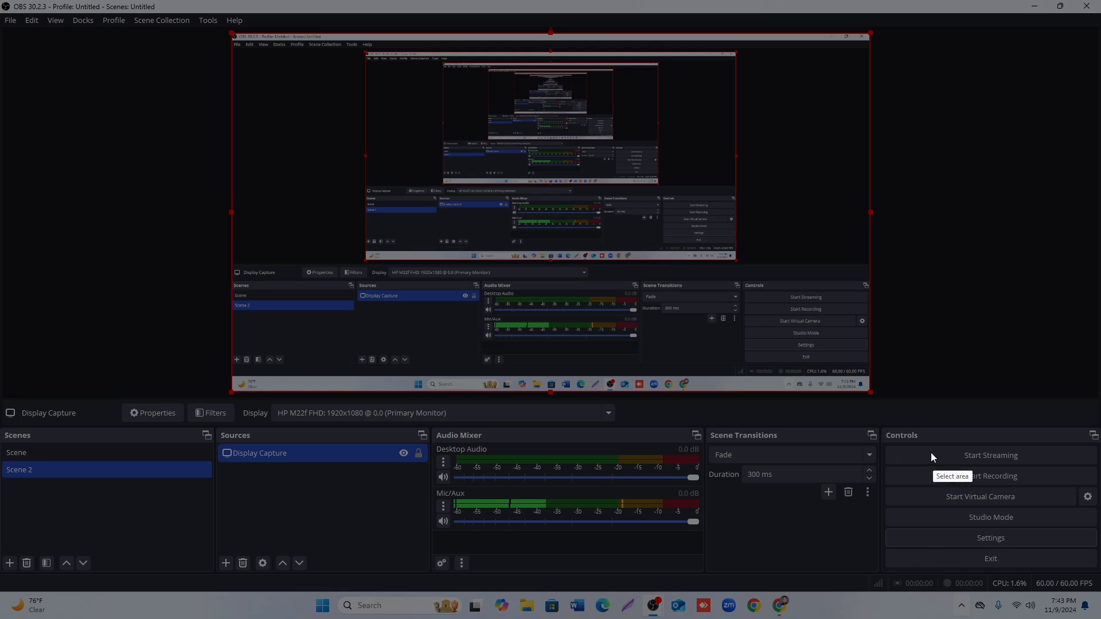
# Step: Frame the Start Recording control with a discarded screenshot selection and start recording the screen
pyautogui.moveTo(901, 465); pyautogui.dragTo(1080, 487)
pyautogui.click(1071, 497)
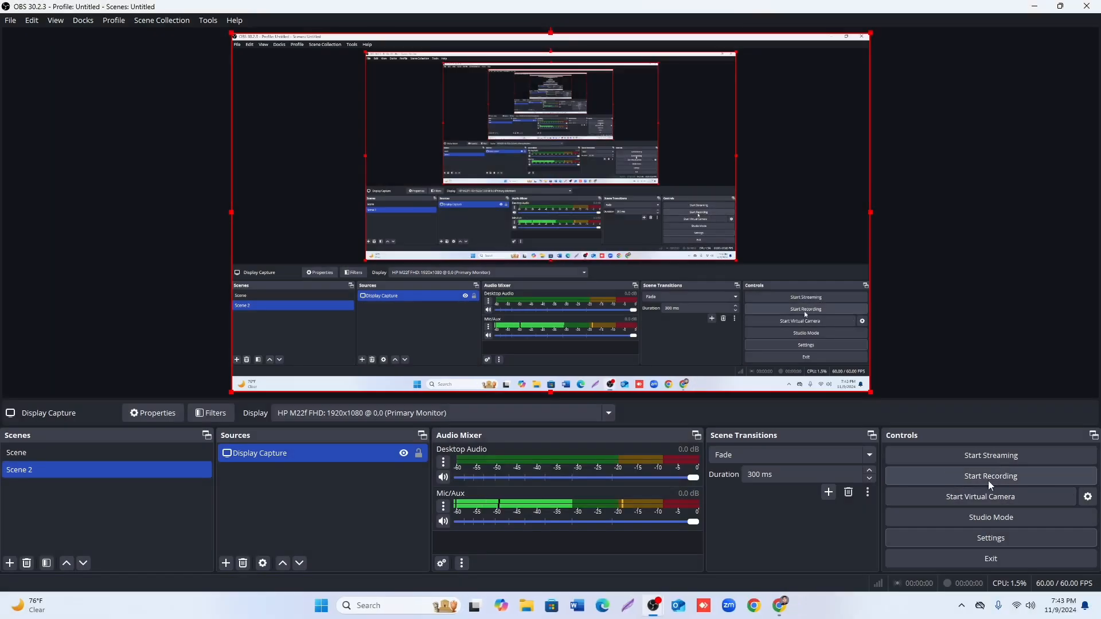
pyautogui.click(987, 477)
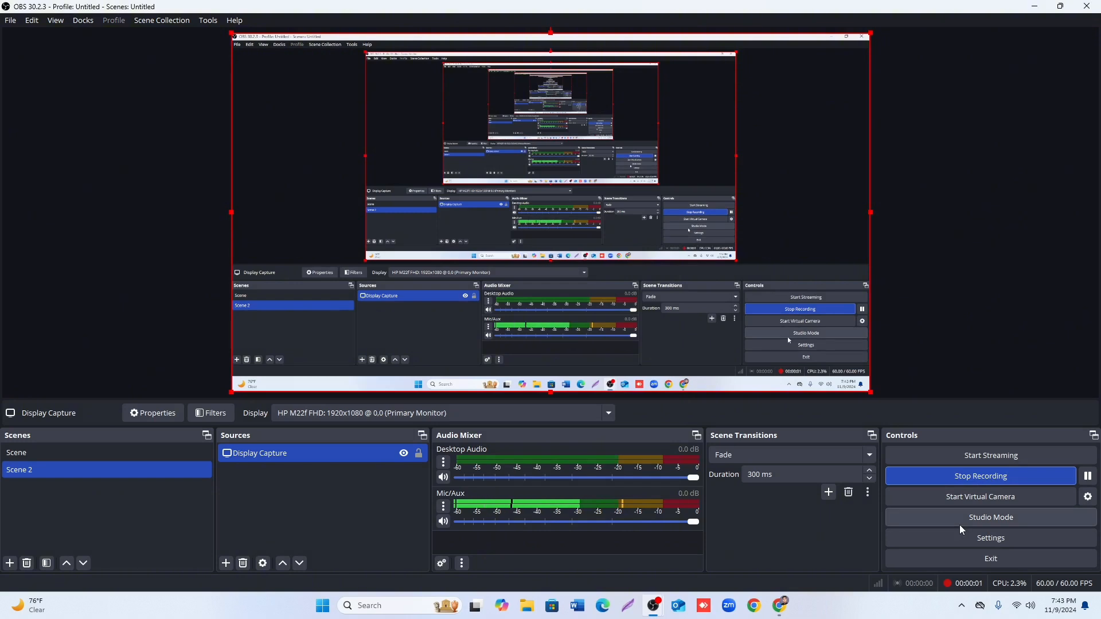
# Step: Minimize OBS Studio, switch to Chrome and scroll through the Google Sites About ME page as sample footage
pyautogui.click(1035, 7)
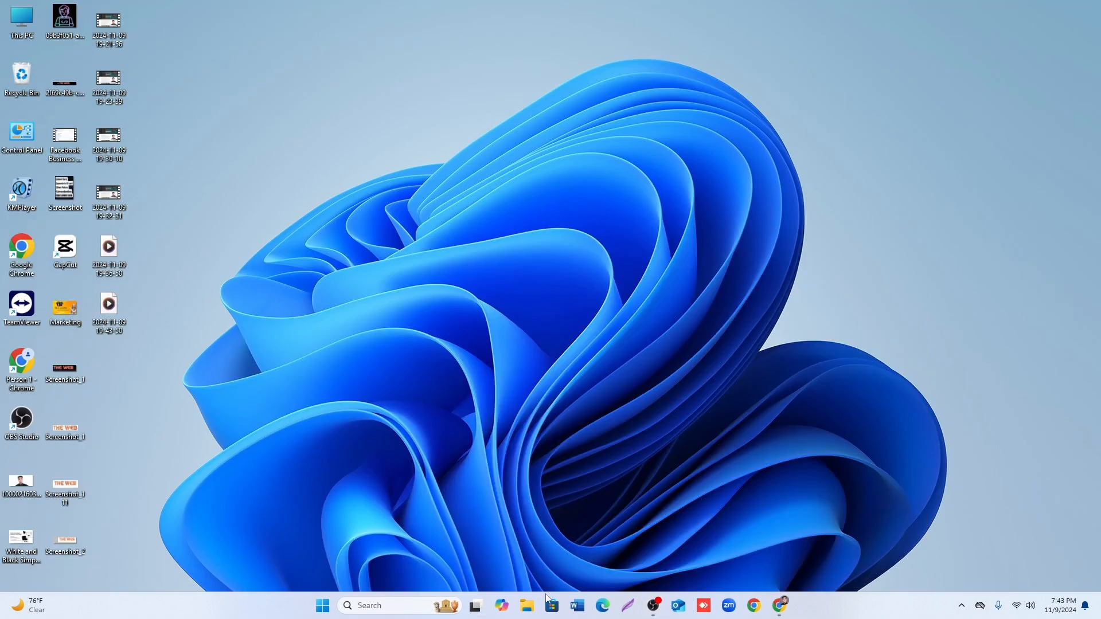
pyautogui.click(792, 607)
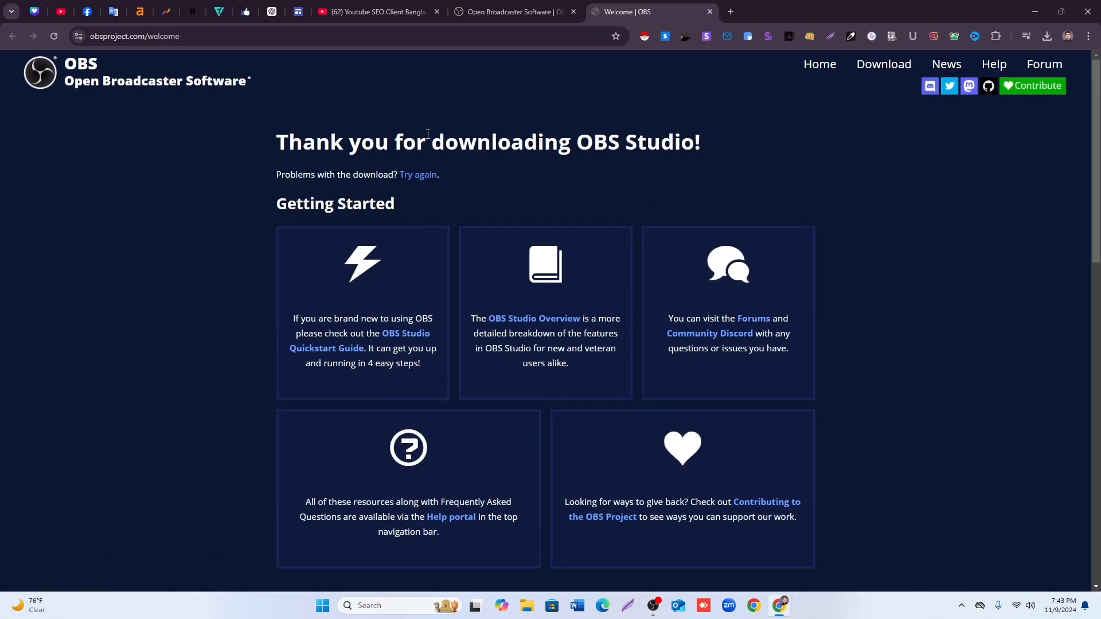
pyautogui.click(298, 12)
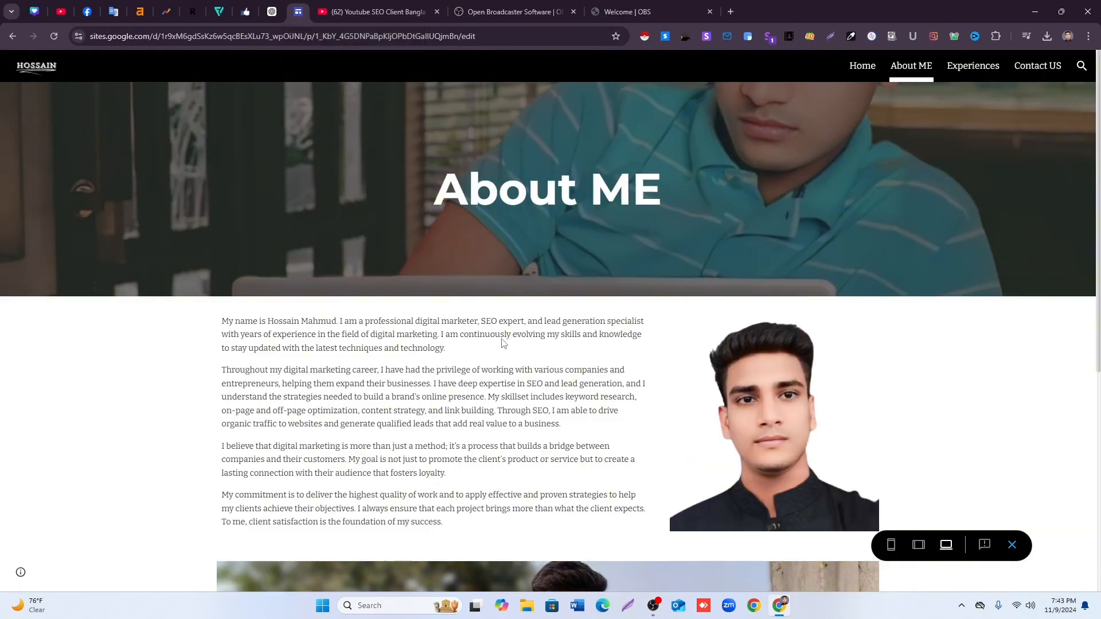
pyautogui.scroll(-8, 405, 192)
pyautogui.scroll(8, 446, 425)
# Step: Switch back to the OBS Studio window showing the test capture, stop its recording and exit that instance
pyautogui.moveTo(657, 608)
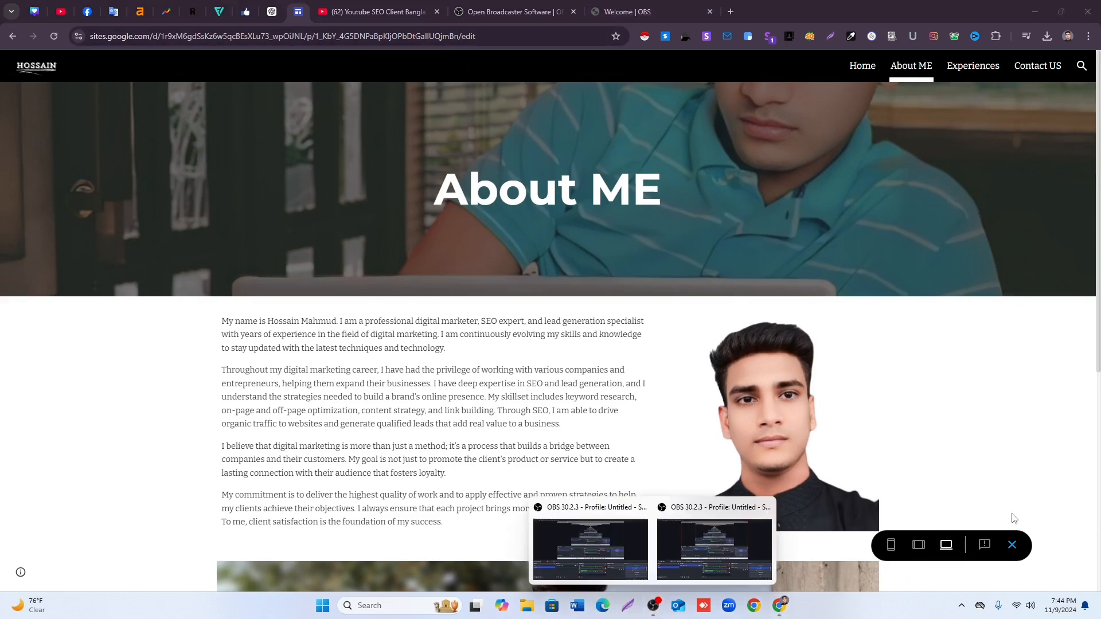
pyautogui.moveTo(716, 558)
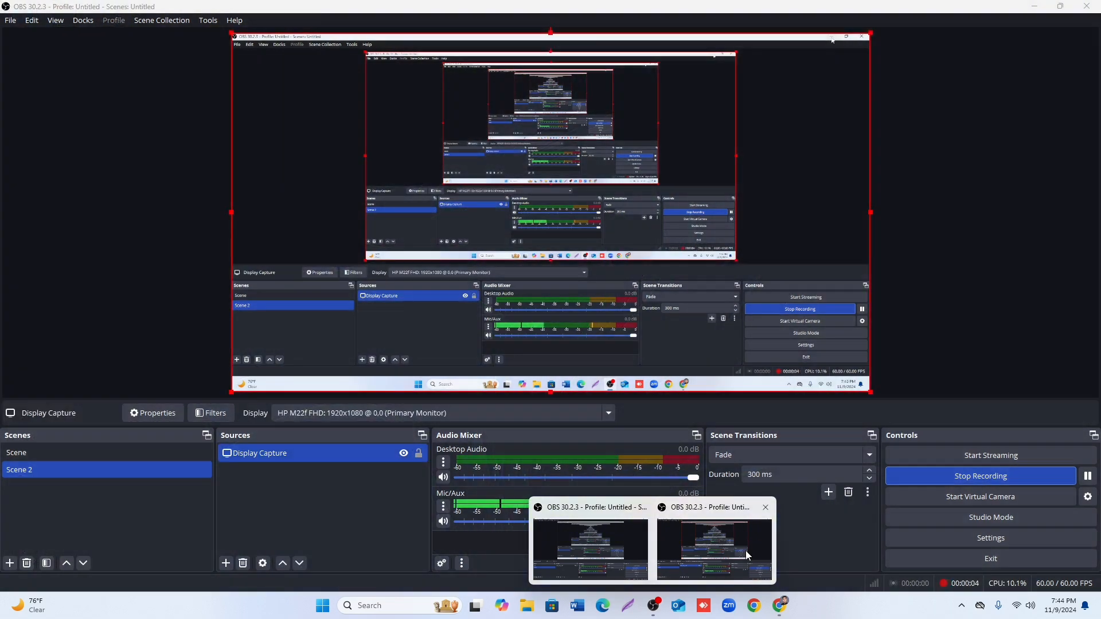
pyautogui.click(744, 554)
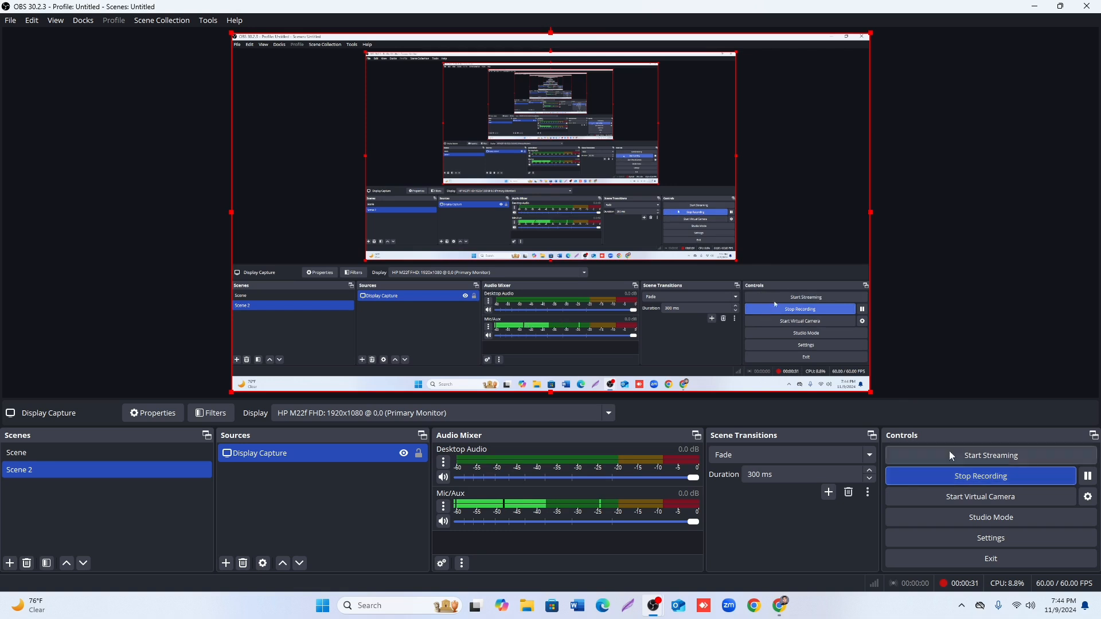
pyautogui.click(982, 477)
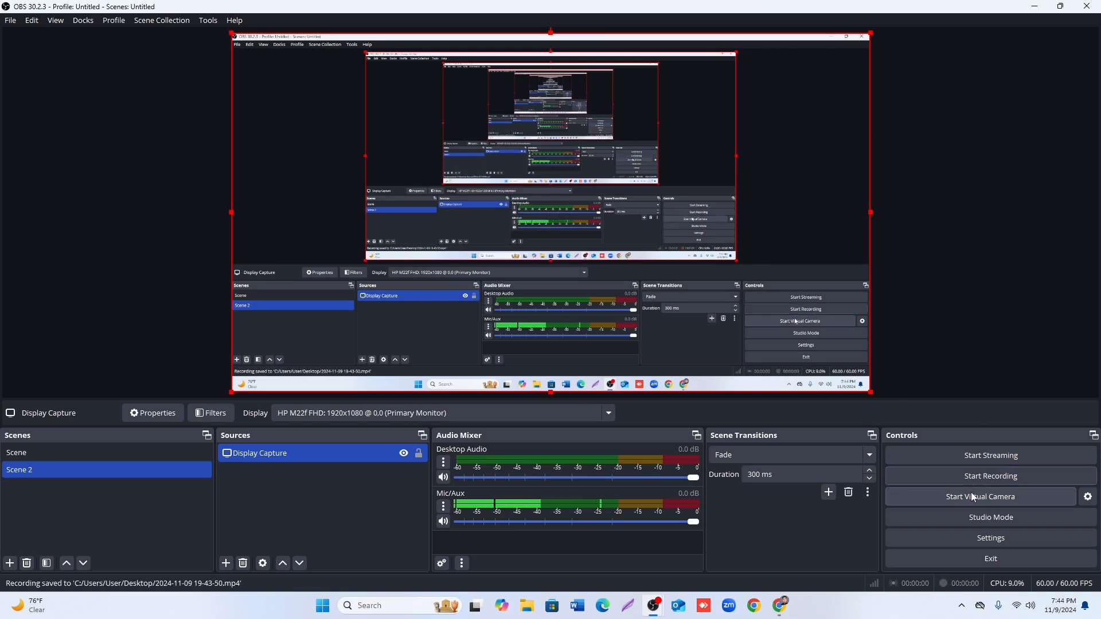
pyautogui.click(982, 560)
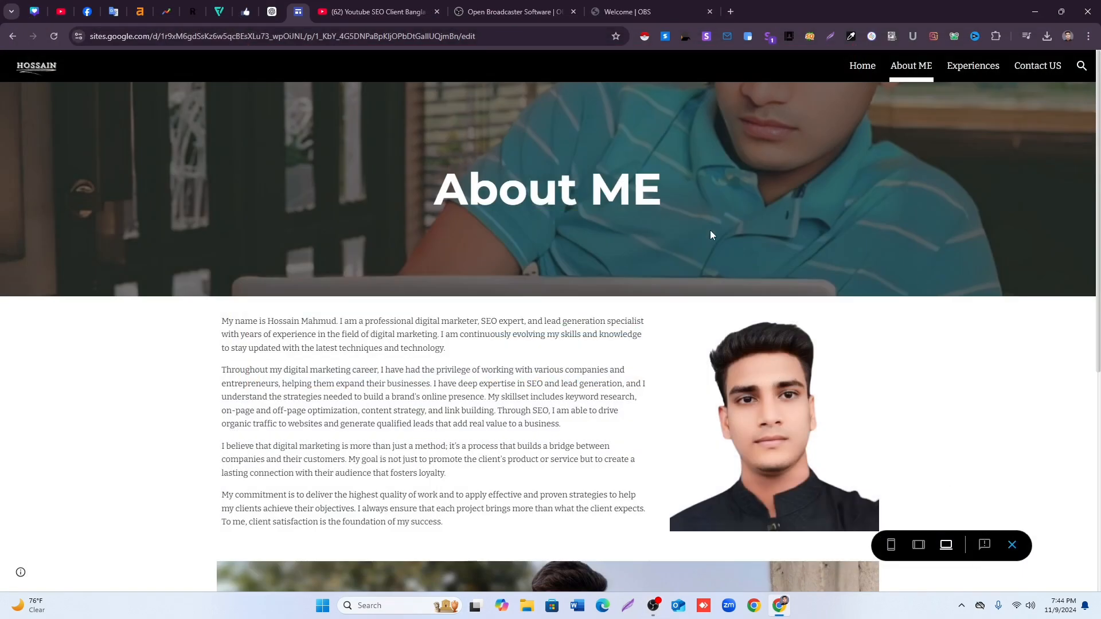
pyautogui.click(1035, 11)
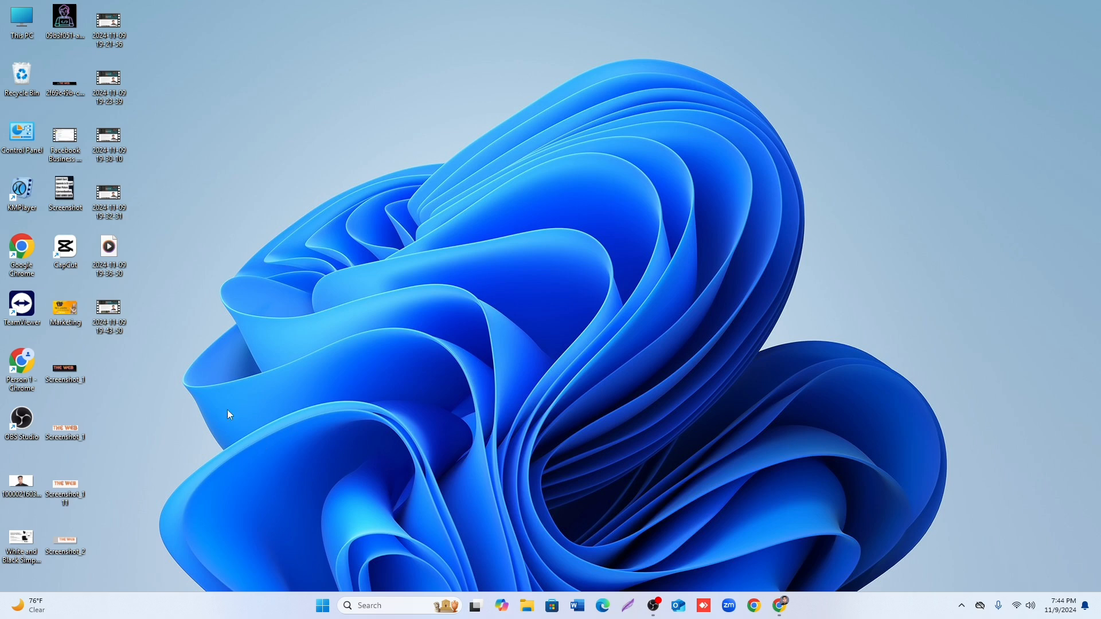
pyautogui.doubleClick(115, 318)
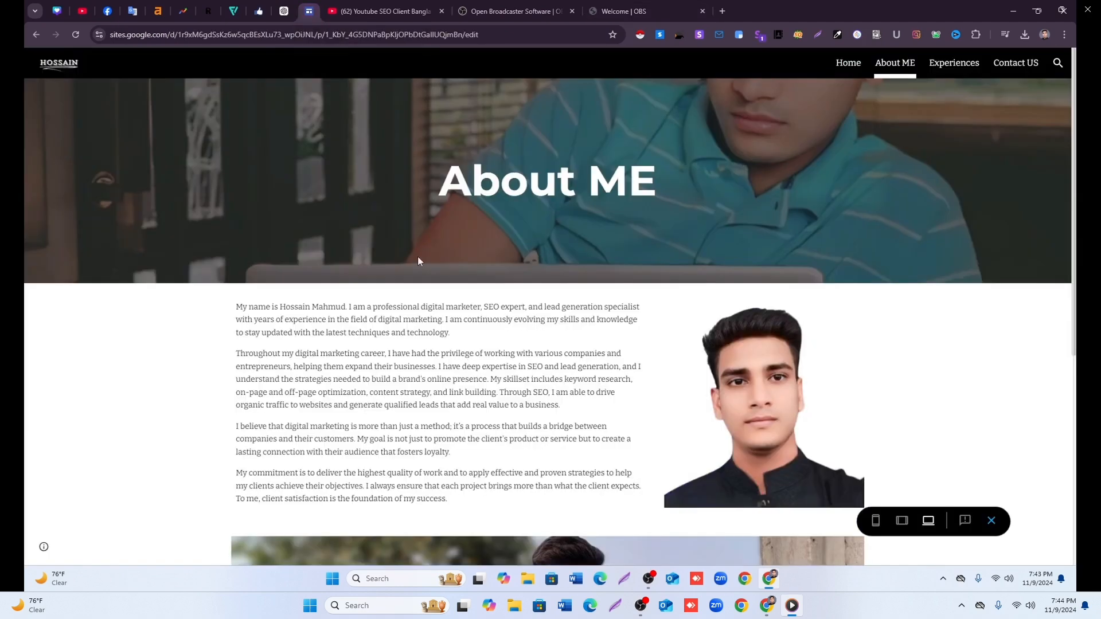
pyautogui.moveTo(555, 504)
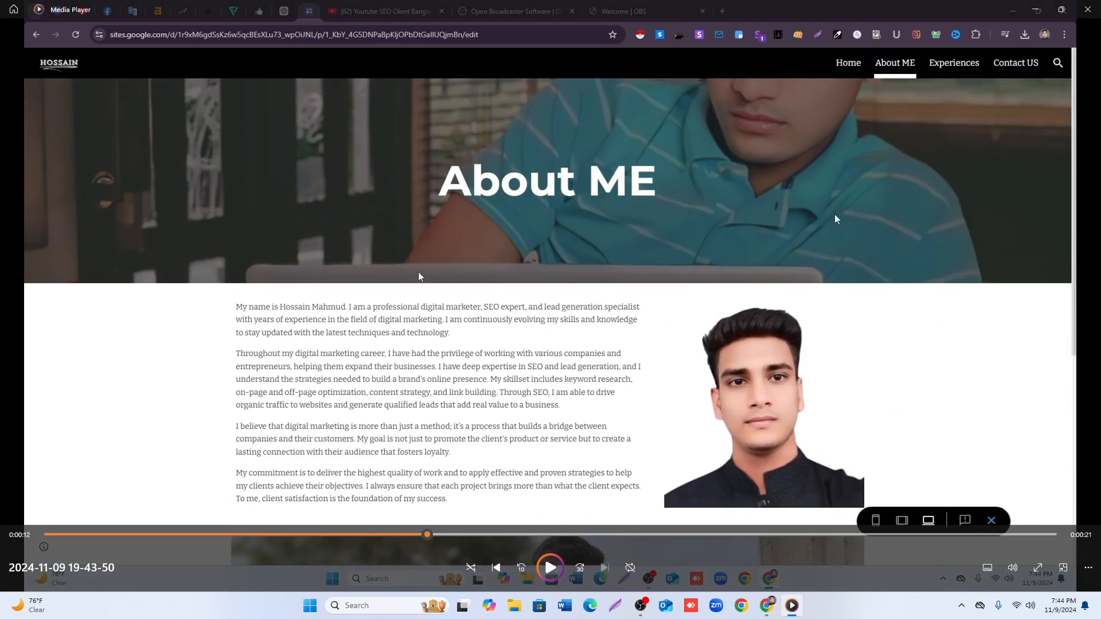
# Step: Close the media player and bring the remaining OBS Studio window to the front
pyautogui.click(1089, 14)
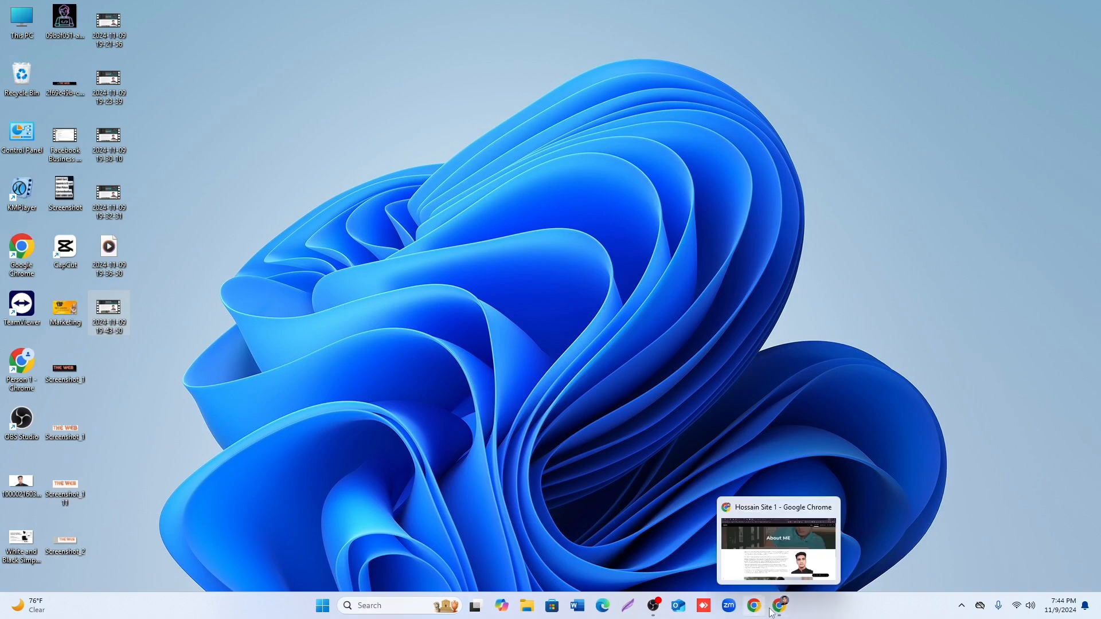
pyautogui.moveTo(658, 615)
pyautogui.click(640, 563)
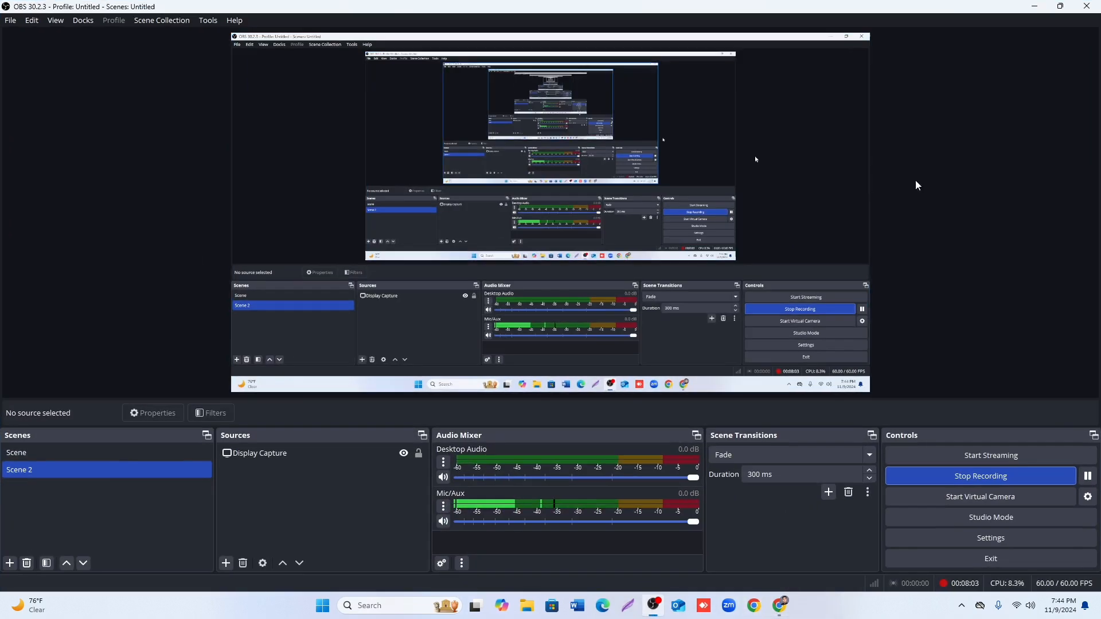